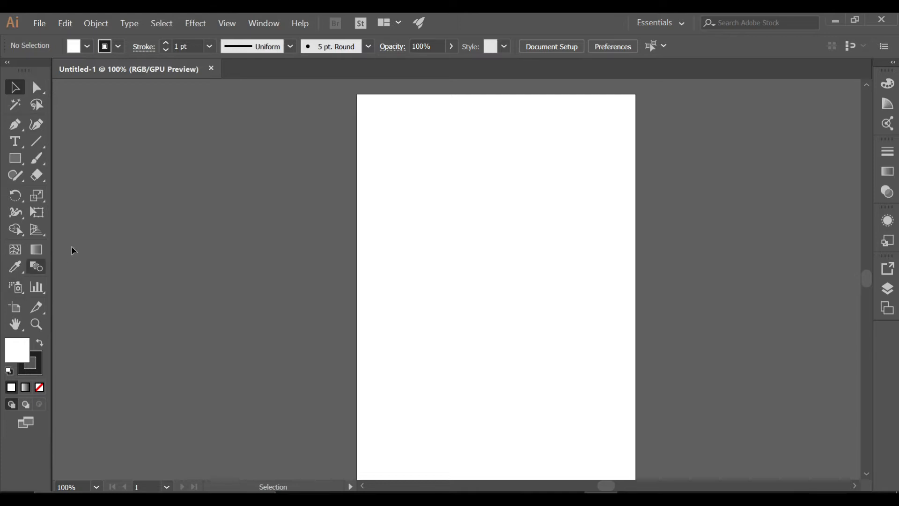
Paint two wavy lines, a line curving up at its end, a signature-like scribble and a short arc near the artboard's top with the Paintbrush
left_click(38, 157)
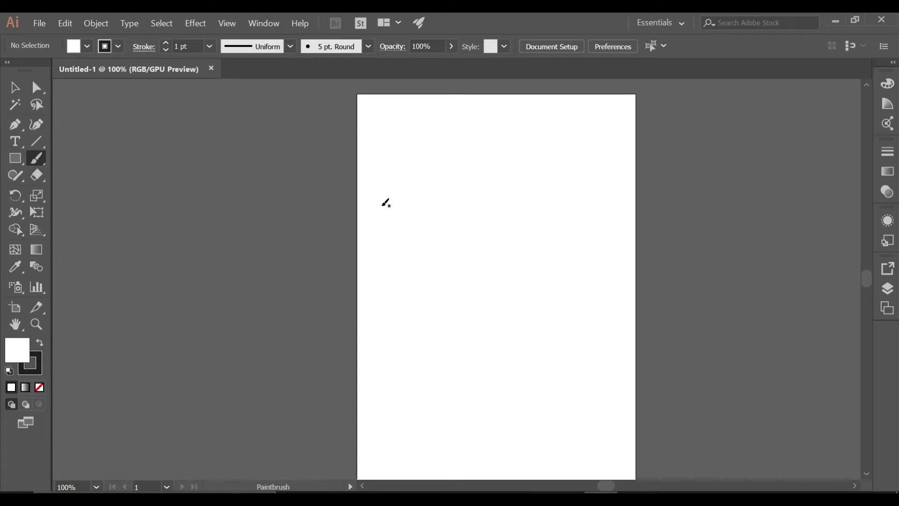
mouse_move(382, 202)
left_mouse_down()
mouse_move(408, 187)
mouse_move(425, 196)
mouse_move(479, 168)
mouse_move(509, 189)
mouse_move(574, 159)
mouse_move(613, 169)
left_mouse_up()
left_click_drag(391, 226, 524, 210)
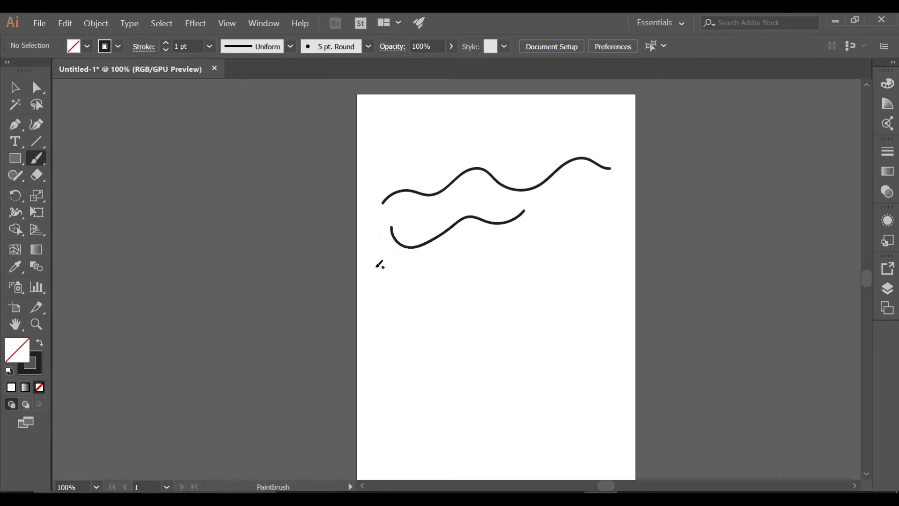
mouse_move(374, 266)
left_mouse_down()
mouse_move(548, 265)
mouse_move(593, 231)
left_mouse_up()
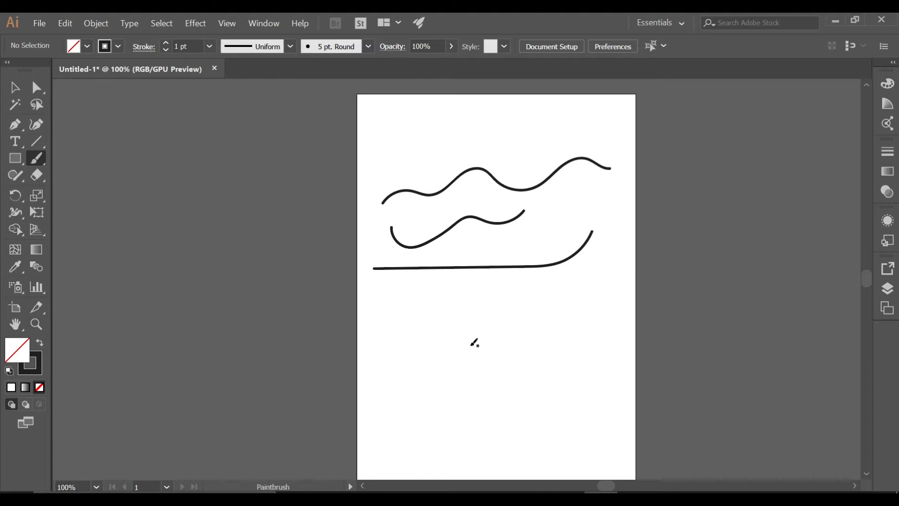
mouse_move(465, 322)
left_mouse_down()
mouse_move(451, 336)
mouse_move(459, 296)
mouse_move(480, 342)
mouse_move(538, 303)
mouse_move(696, 277)
left_mouse_up()
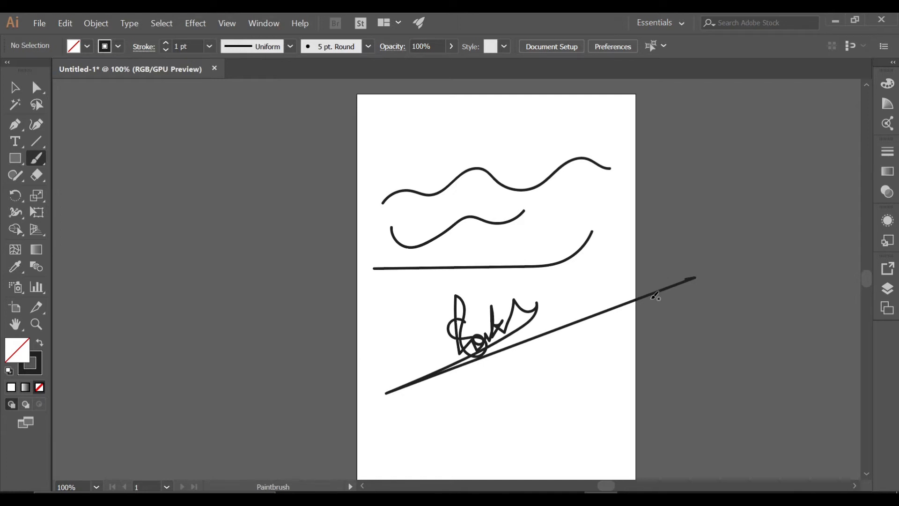
scroll(445, 257, "down", 1)
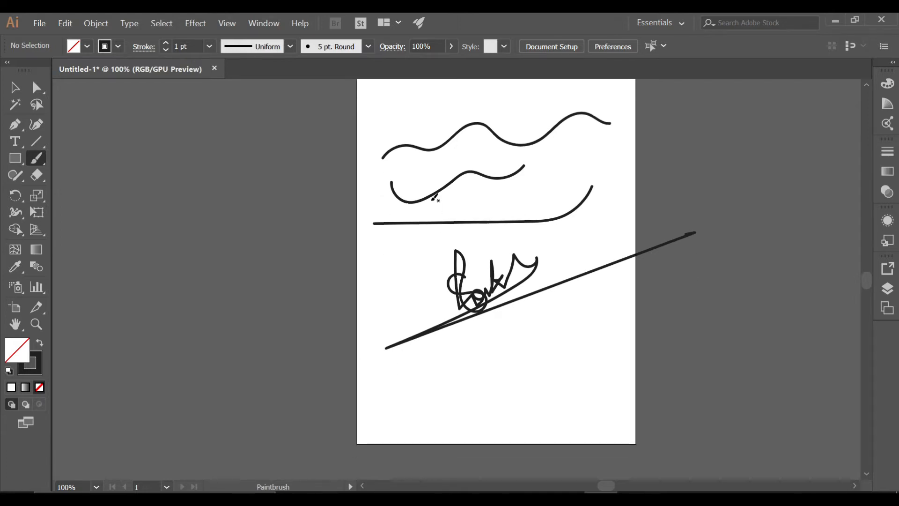
mouse_move(383, 144)
left_mouse_down()
mouse_move(440, 105)
mouse_move(452, 107)
left_mouse_up()
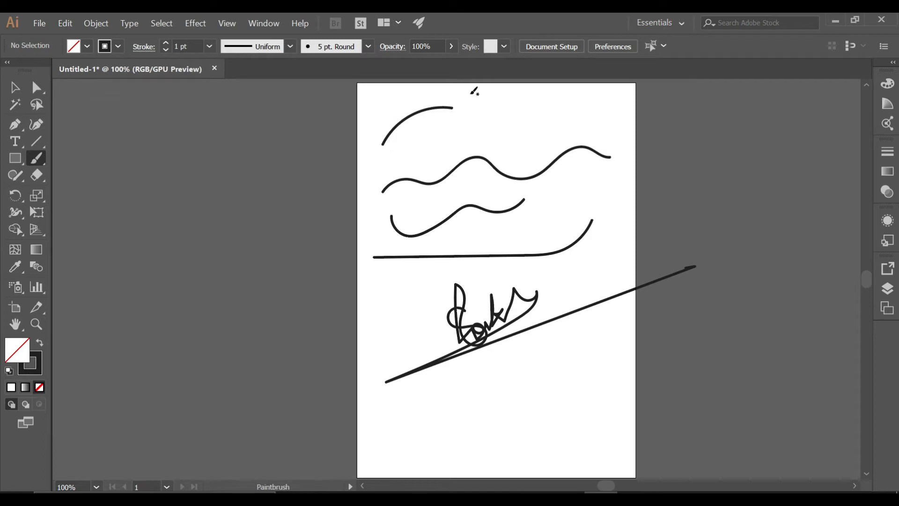
Change the stroke color of the short arc at the artboard's top to red
key("v")
left_click(434, 111)
left_click(359, 172)
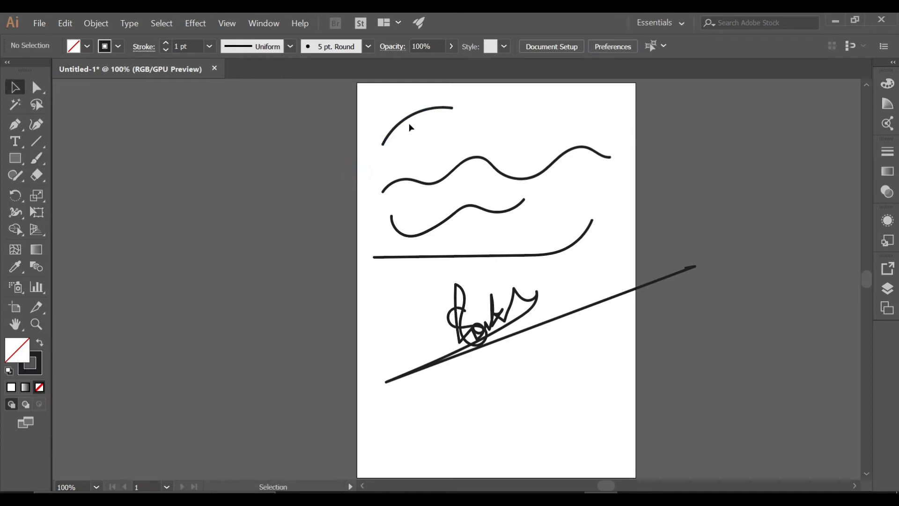
left_click(406, 124)
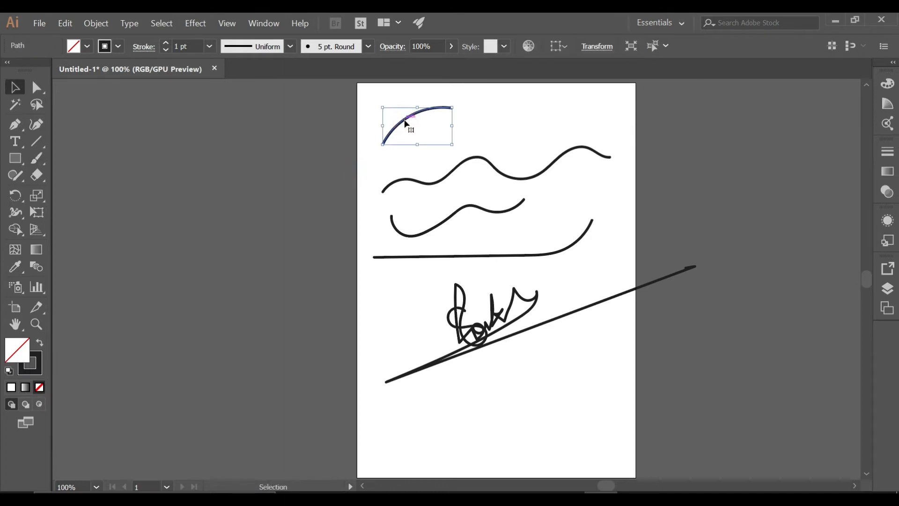
left_click(116, 47)
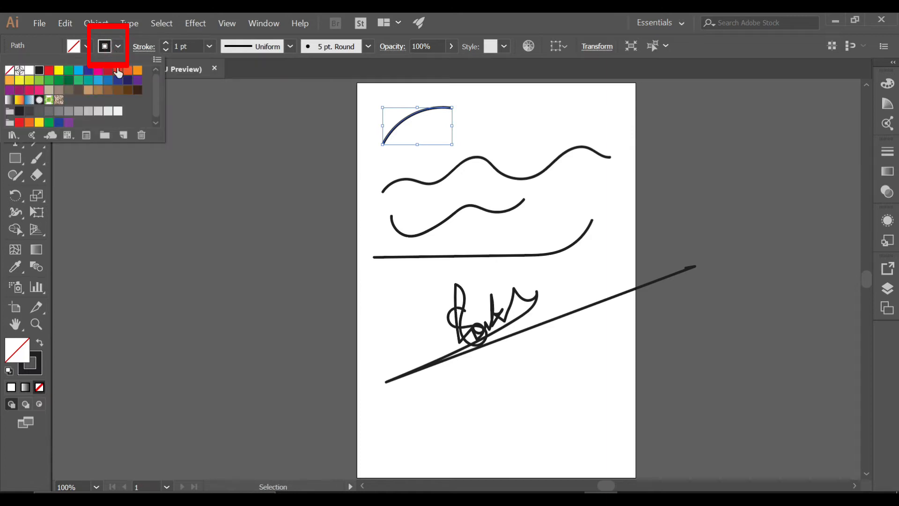
left_click(49, 72)
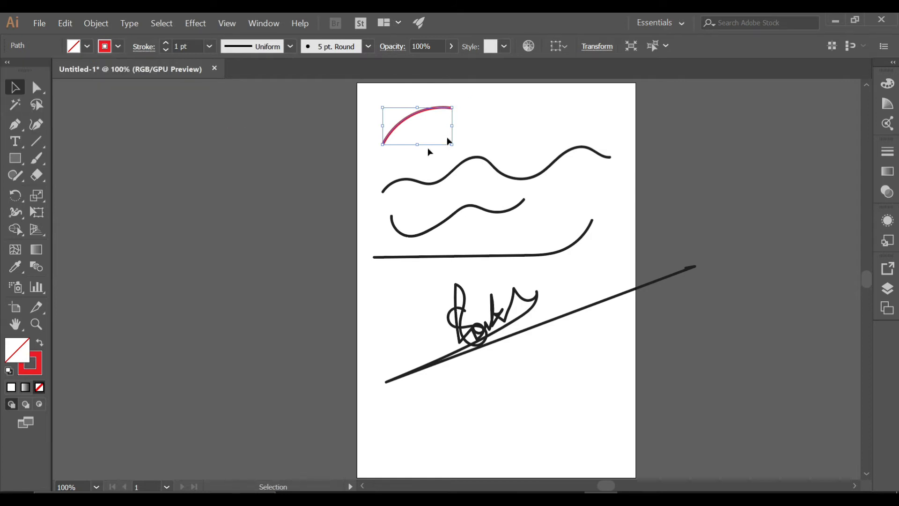
left_click(501, 108)
Set the red arc's stroke weight to 5 pt and move the arc down-left so it overlaps the artboard's left edge
left_click(428, 111)
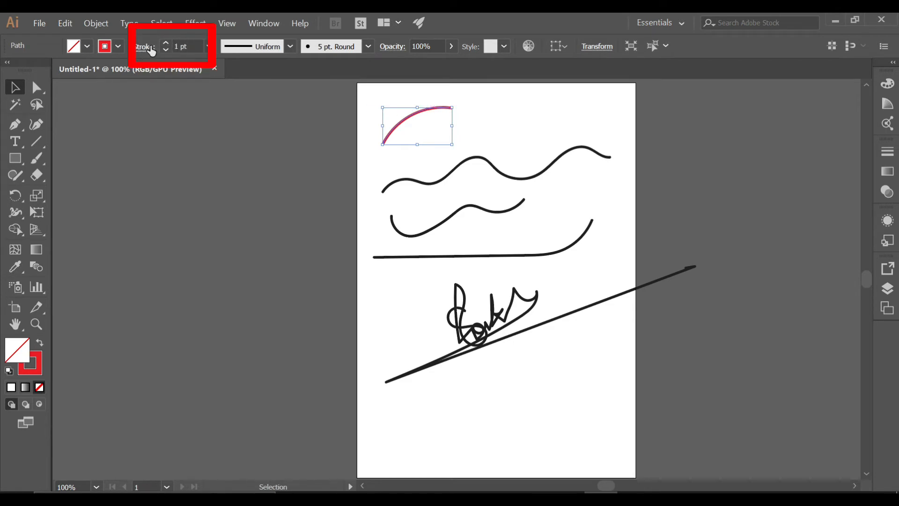
left_click(209, 46)
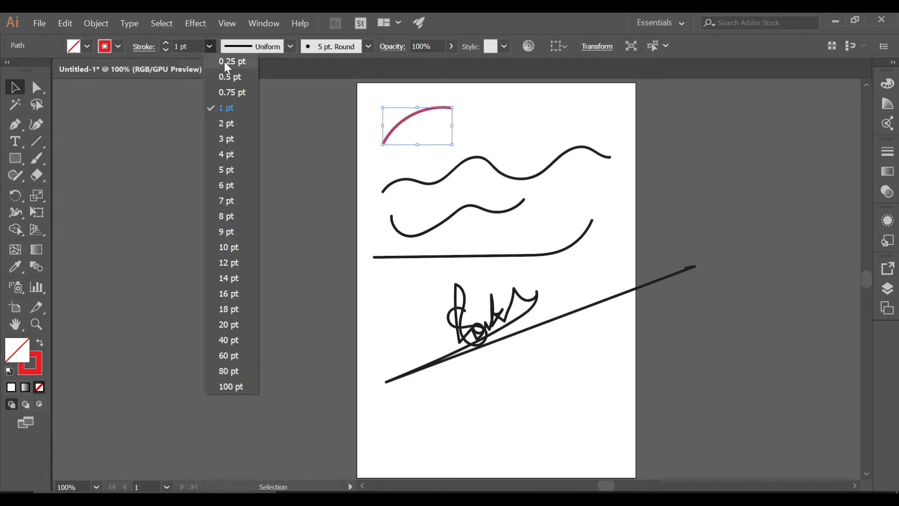
left_click(229, 168)
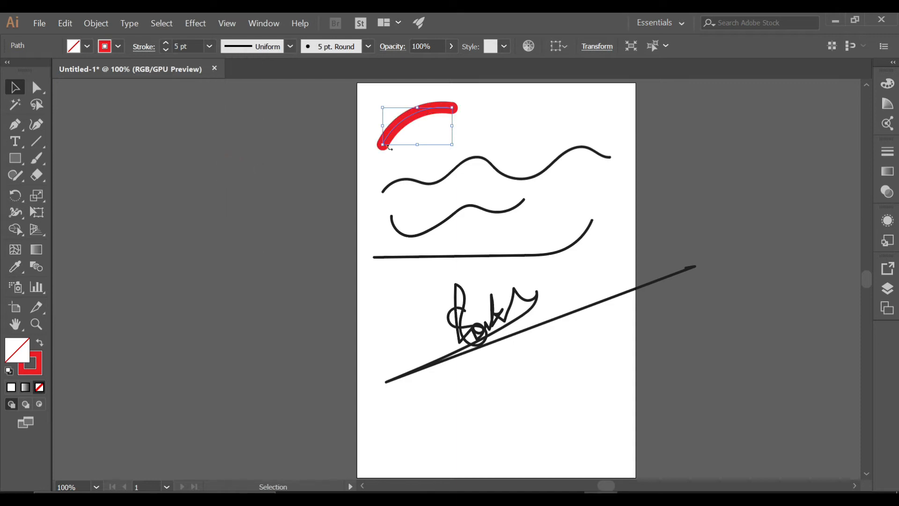
left_click(504, 131)
left_click_drag(438, 104, 410, 124)
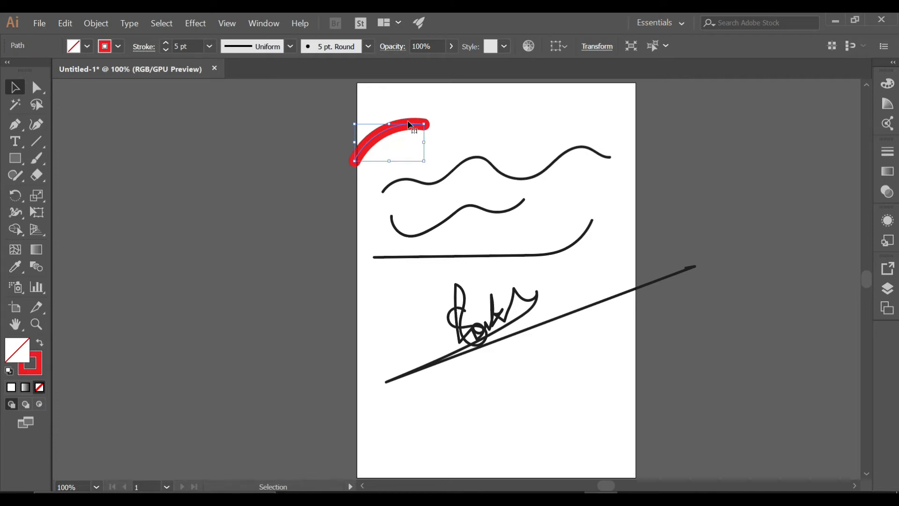
left_click(401, 201)
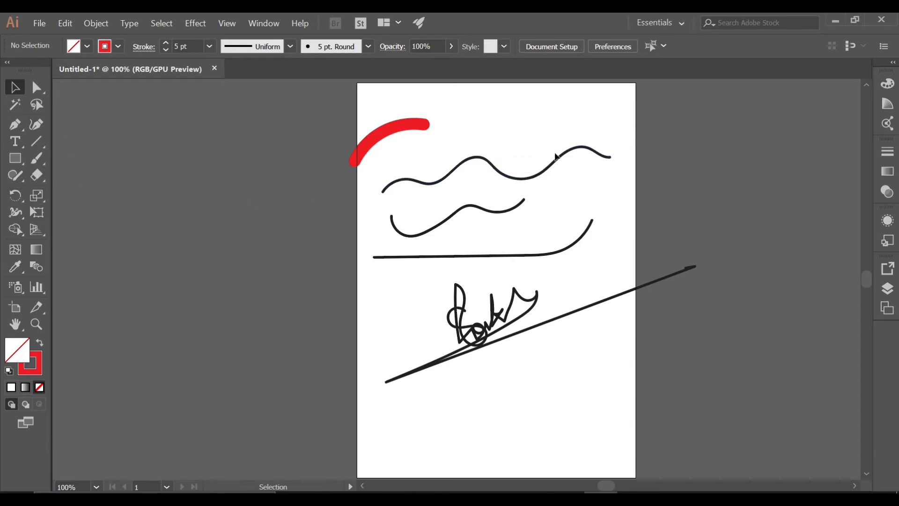
left_click(428, 189)
left_click(529, 253)
scroll(471, 266, "down", 1)
scroll(532, 199, "up", 1)
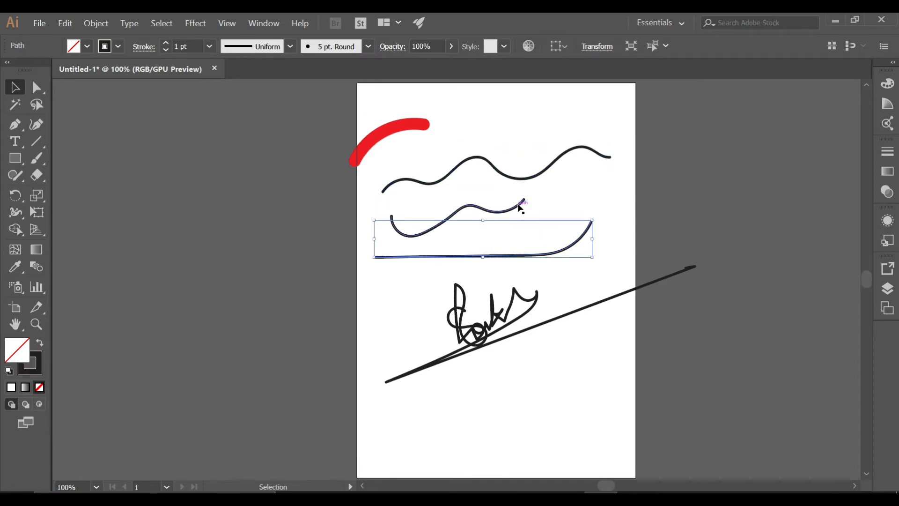
left_click(520, 207)
left_click(522, 204)
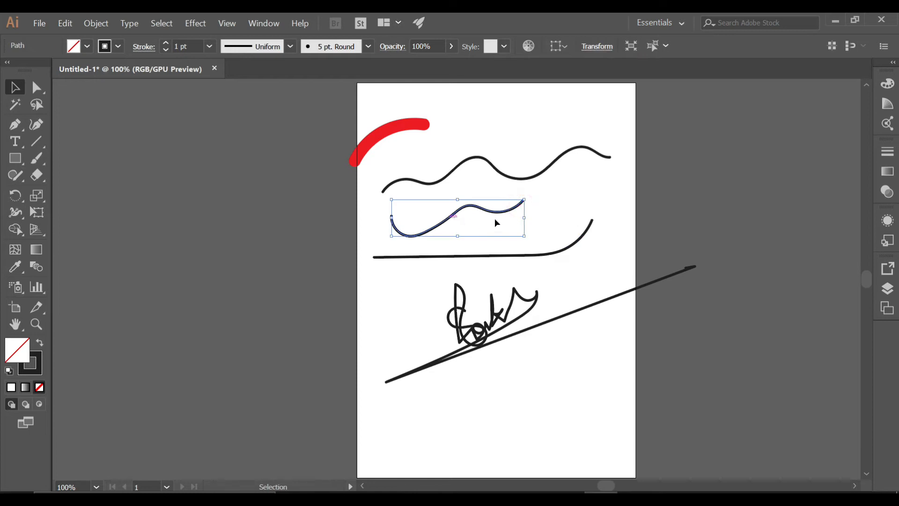
left_click(549, 201)
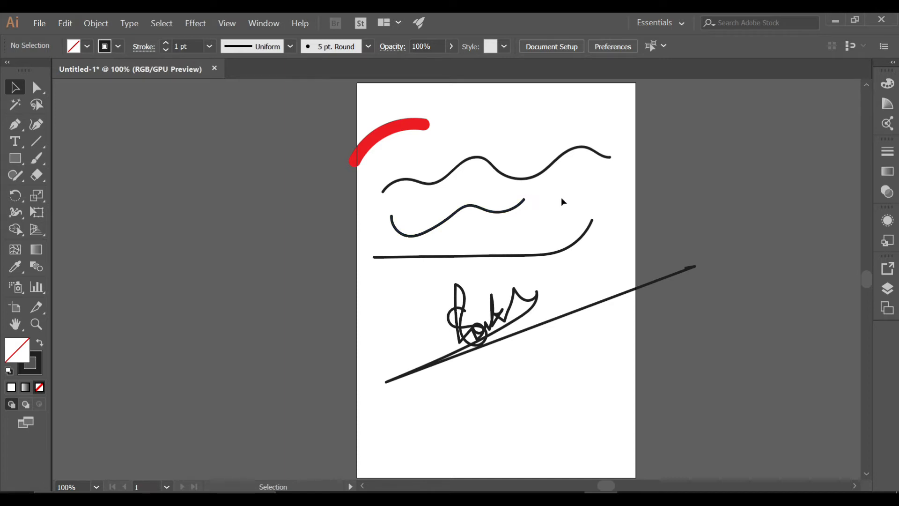
Select the second wavy stroke and extend its right end with a short upward curve using the Paintbrush
key("ctrl+plus")
key("ctrl+plus")
scroll(582, 217, "up", 2)
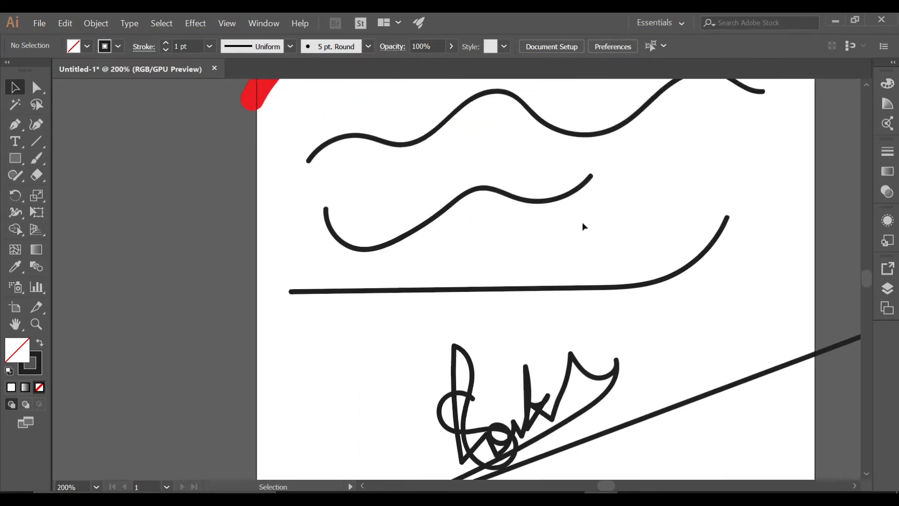
scroll(583, 226, "up", 1)
left_click(585, 211)
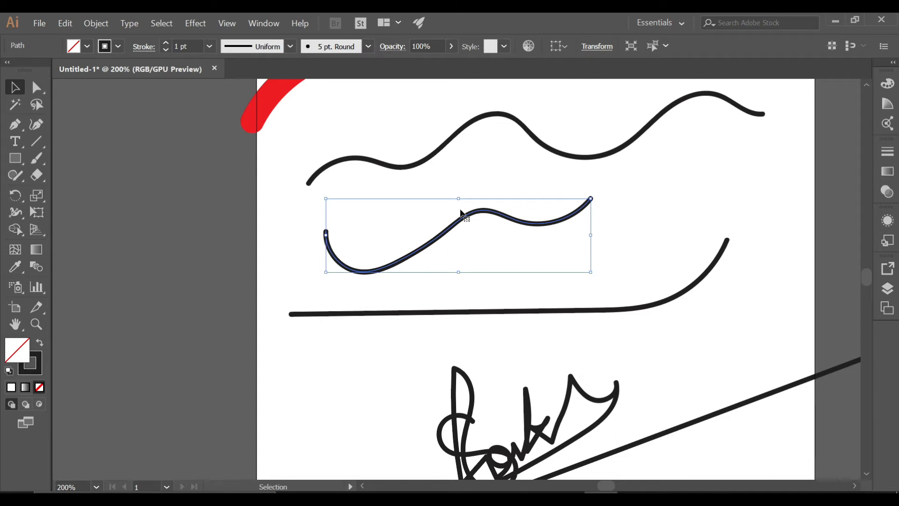
left_click(38, 155)
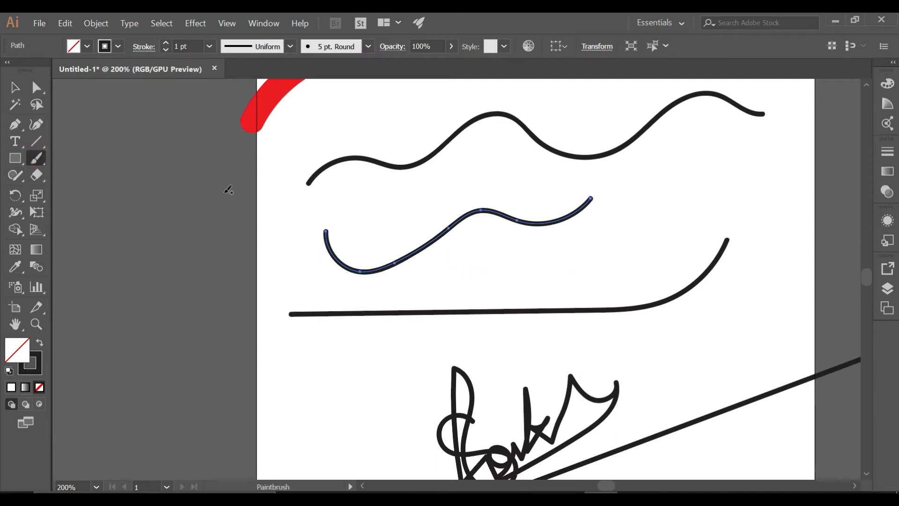
left_click_drag(596, 193, 642, 189)
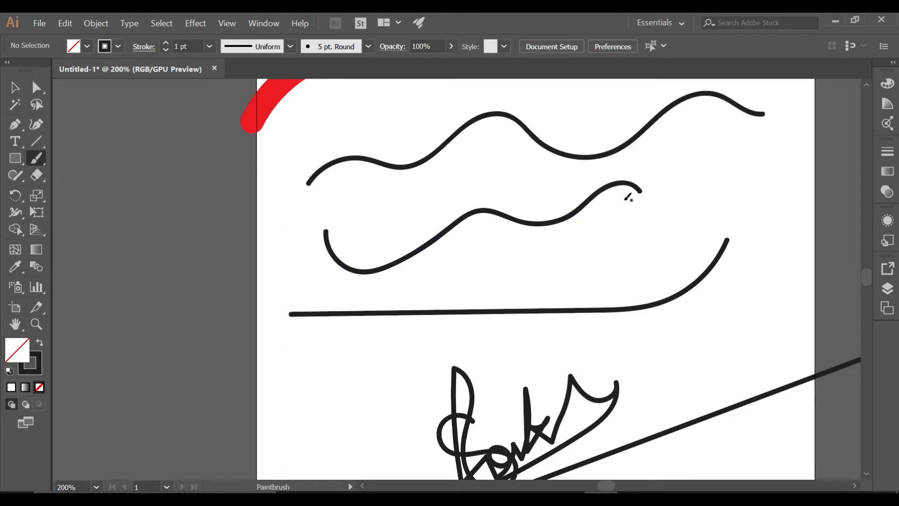
left_click(14, 87)
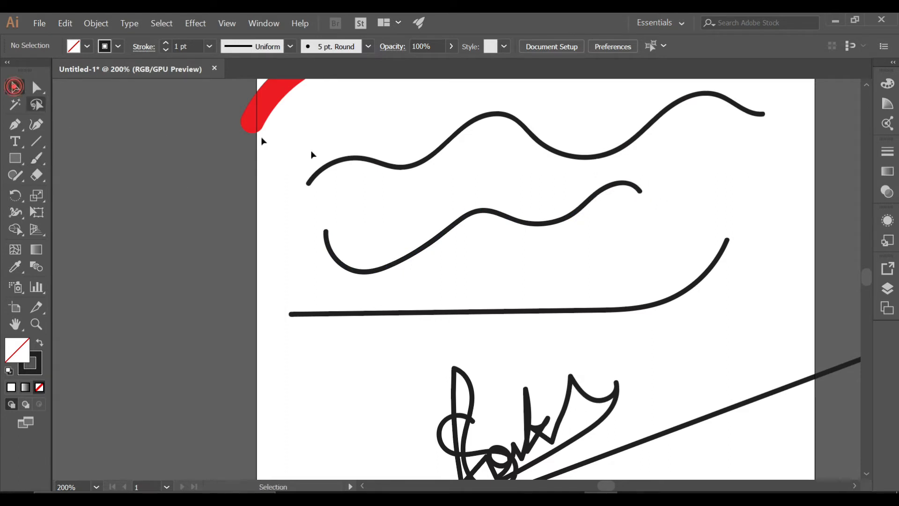
left_click(574, 208)
left_click(597, 233)
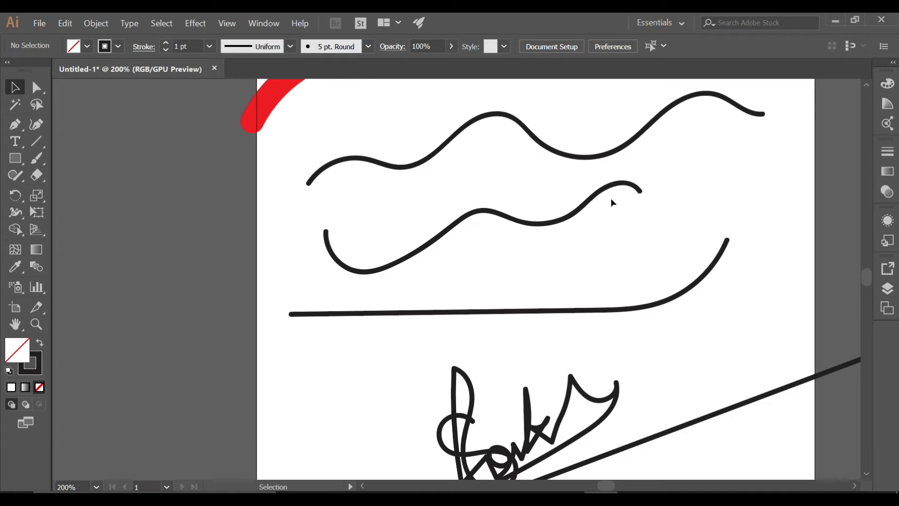
With nothing selected, paint three short separate curves beyond the second wavy stroke's right end and shift one slightly away from it
left_click(36, 158)
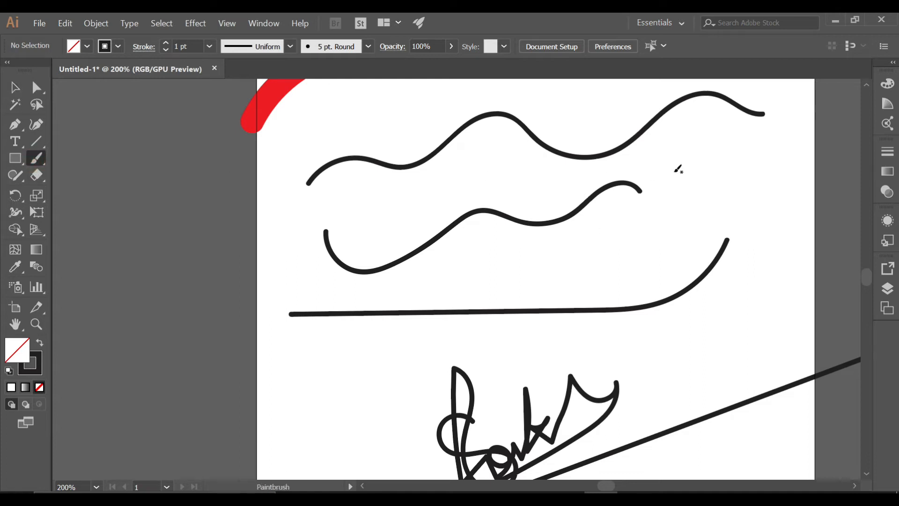
mouse_move(637, 187)
left_mouse_down()
mouse_move(651, 206)
mouse_move(683, 173)
mouse_move(723, 166)
mouse_move(735, 178)
mouse_move(754, 147)
mouse_move(764, 171)
mouse_move(721, 159)
left_mouse_up()
left_click(15, 88)
left_click_drag(660, 200, 667, 206)
left_click(555, 194)
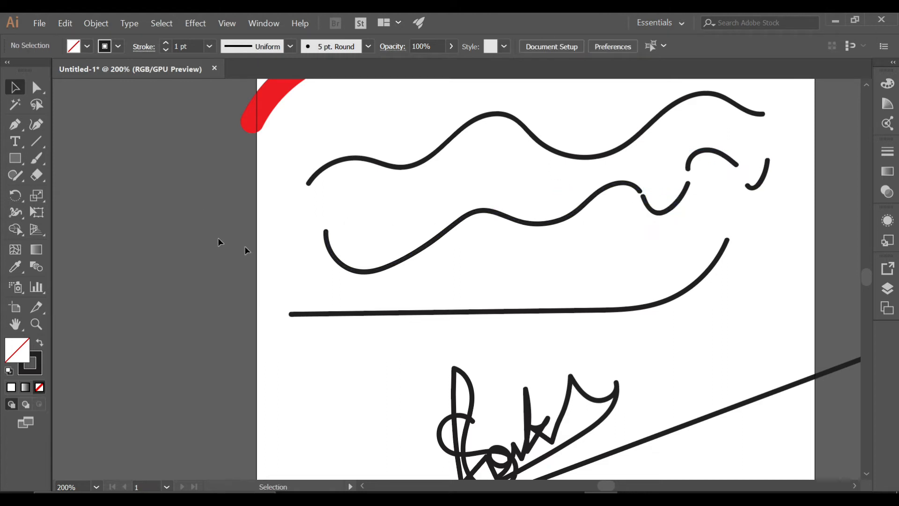
Extend the selected second wavy stroke upward with the Paintbrush, and paint a separate short arc at its tip, moved up and to the right
left_click(459, 224)
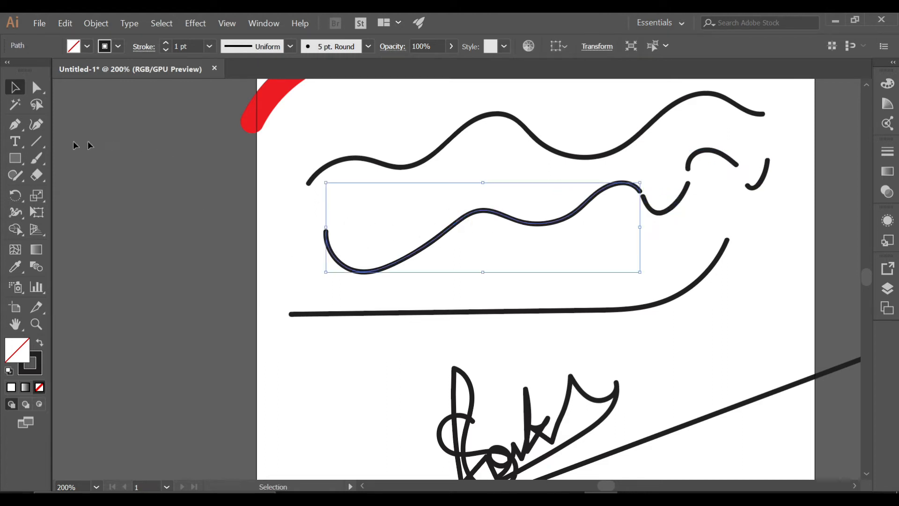
left_click(37, 159)
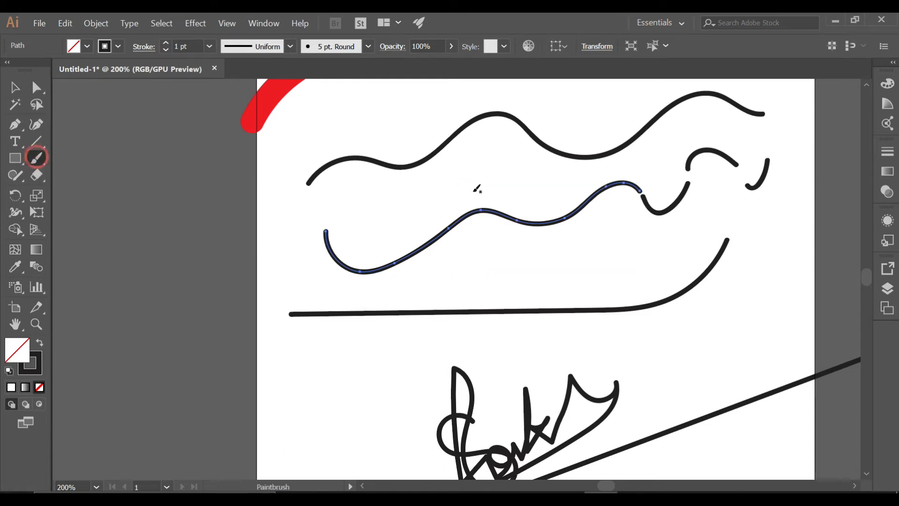
mouse_move(641, 190)
left_mouse_down()
mouse_move(651, 191)
mouse_move(664, 139)
mouse_move(695, 136)
left_mouse_up()
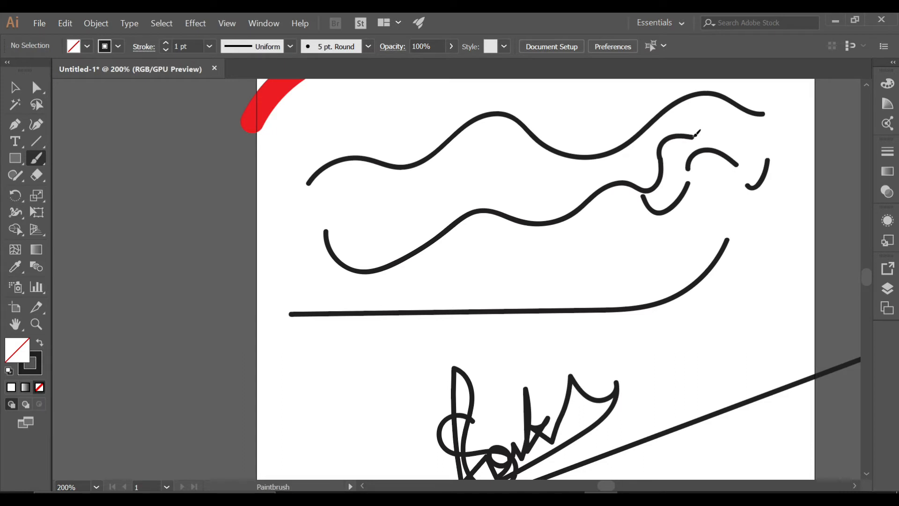
left_click(16, 87)
left_click_drag(676, 136, 702, 122)
left_click(555, 263)
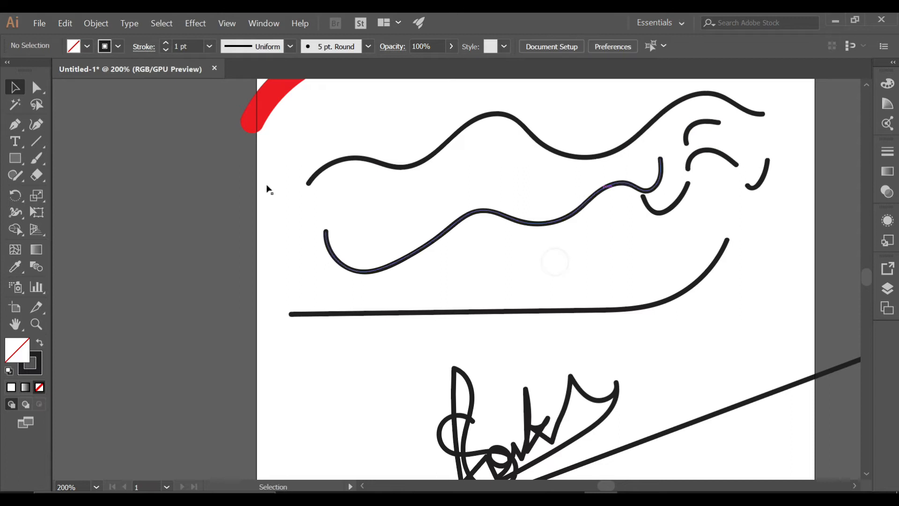
Select the second wavy stroke and enable Keep Selected in the Paintbrush tool options
left_click(490, 212)
double_click(36, 158)
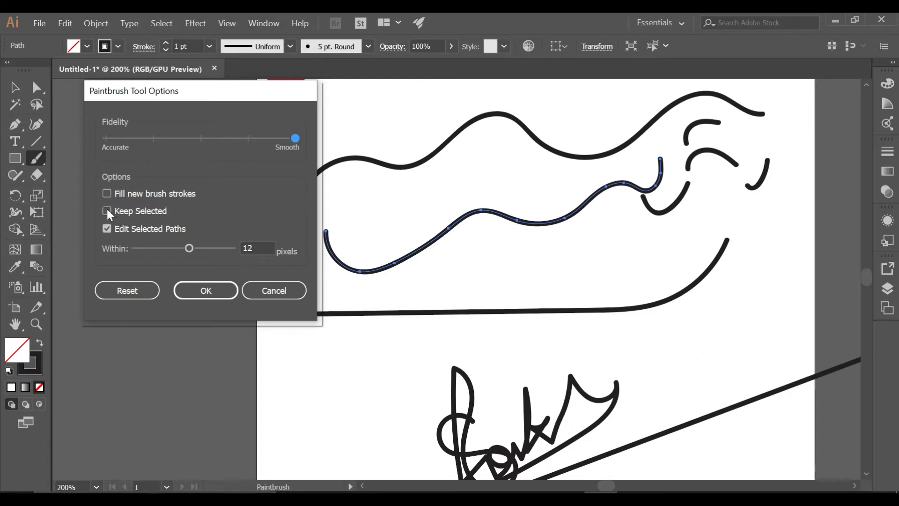
left_click(193, 289)
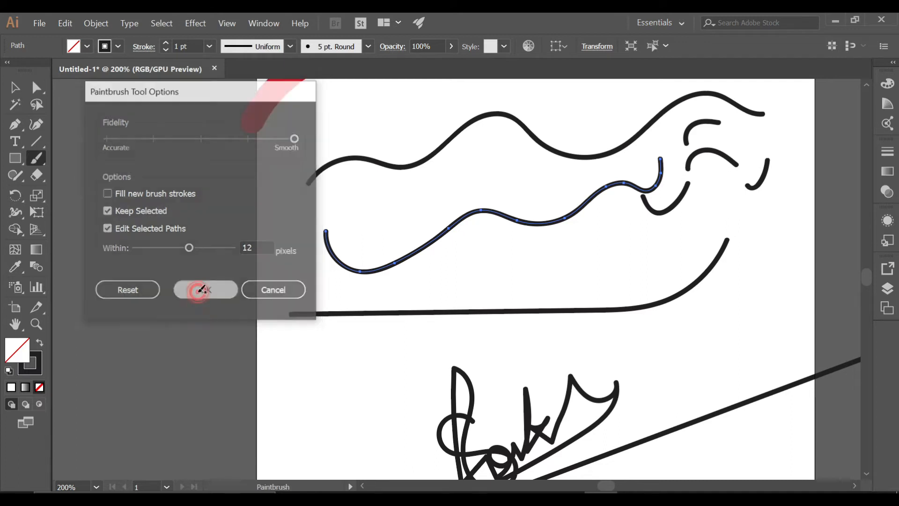
Continue the selected stroke past the artboard's right edge, and paint a new wavy stroke in connected segments starting outside the left edge
mouse_move(661, 158)
left_mouse_down()
mouse_move(679, 140)
mouse_move(743, 199)
mouse_move(735, 209)
mouse_move(802, 242)
mouse_move(799, 226)
mouse_move(815, 206)
mouse_move(813, 161)
left_mouse_up()
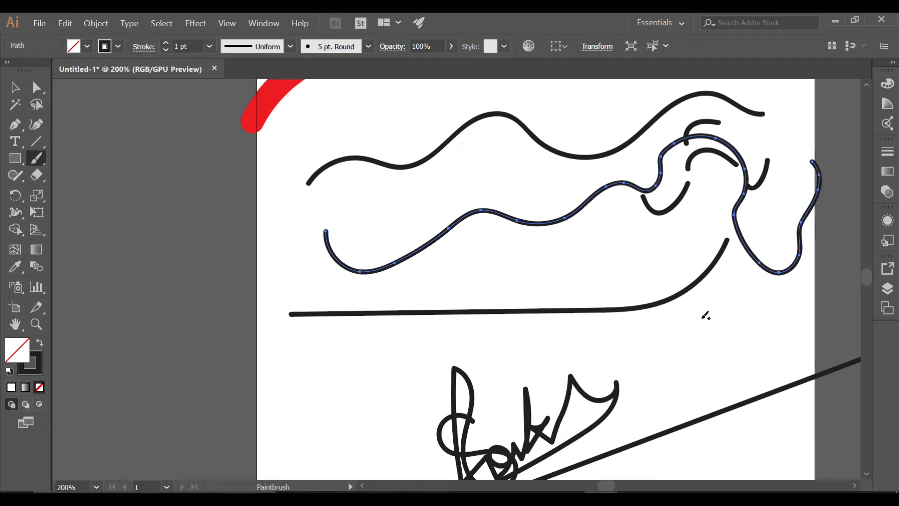
mouse_move(170, 266)
left_mouse_down()
mouse_move(224, 207)
mouse_move(259, 213)
left_mouse_up()
mouse_move(326, 197)
left_mouse_down()
mouse_move(423, 201)
mouse_move(449, 174)
left_mouse_up()
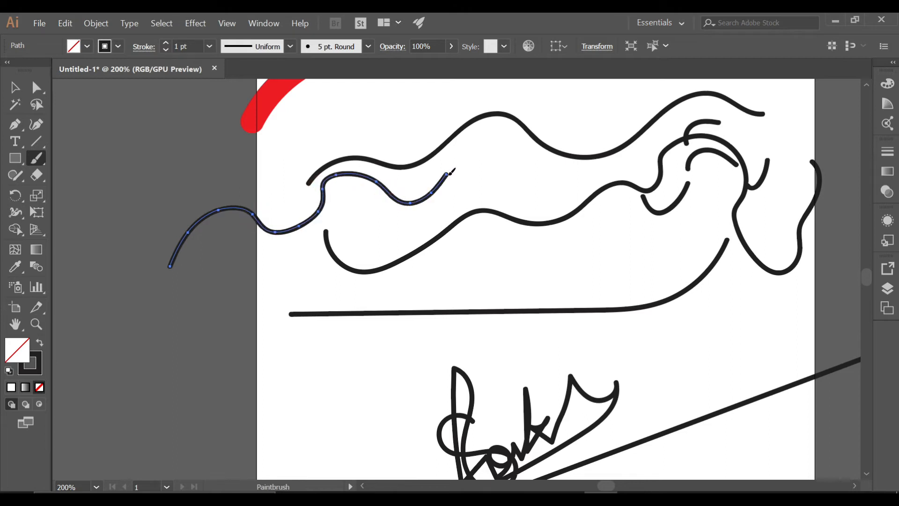
Turn off Keep Selected in the Paintbrush tool options, and paint a dot and a separate wavy stroke at the artboard's left edge
double_click(39, 156)
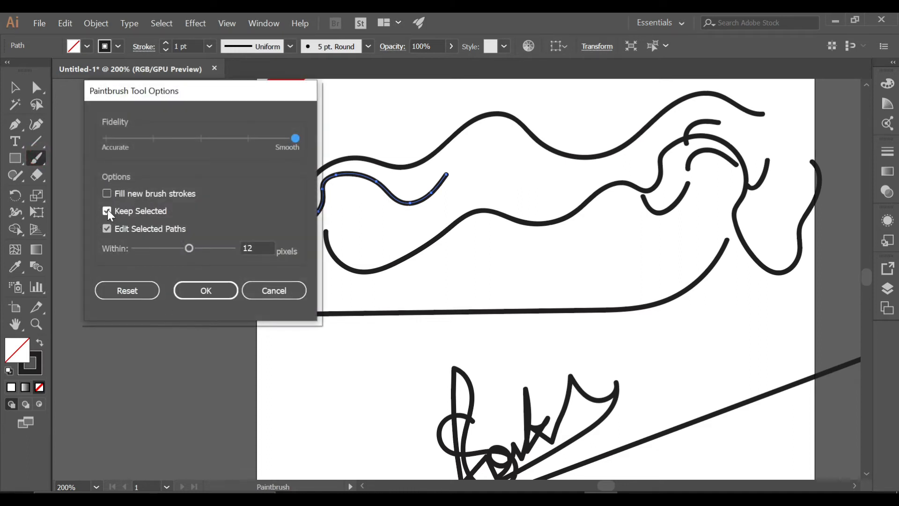
left_click(108, 210)
left_click(202, 288)
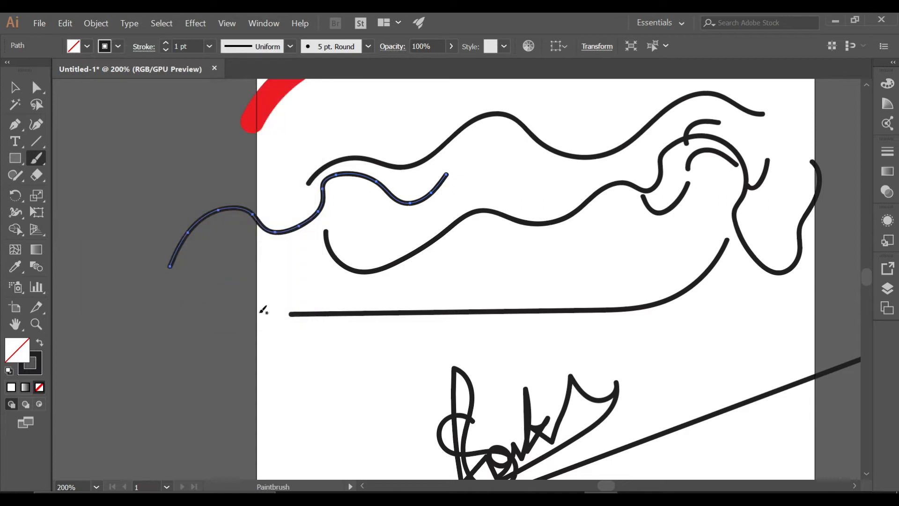
left_click(259, 312)
mouse_move(220, 286)
left_mouse_down()
mouse_move(338, 267)
mouse_move(408, 295)
left_mouse_up()
Delete all the black wavy strokes below the red arc together with the small dot on the artboard's left edge
scroll(421, 271, "up", 1)
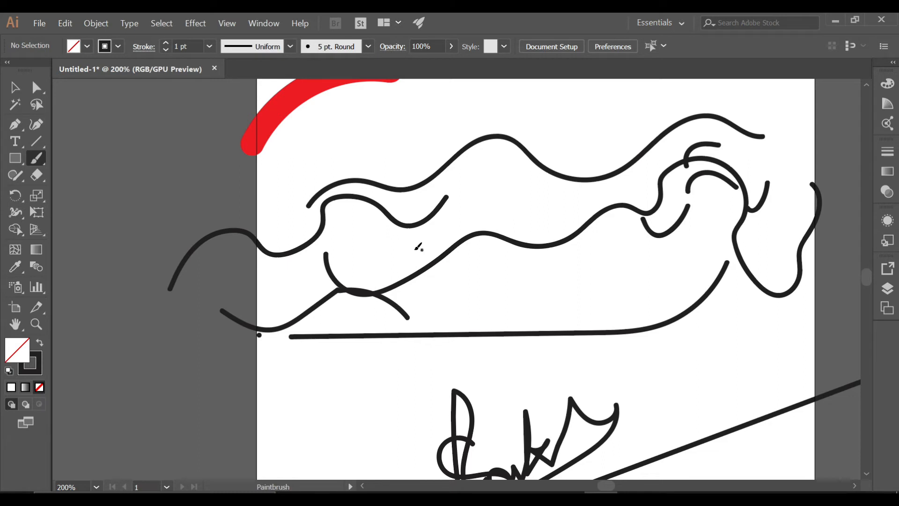
left_click(15, 87)
left_click_drag(309, 142, 754, 391)
key("Delete")
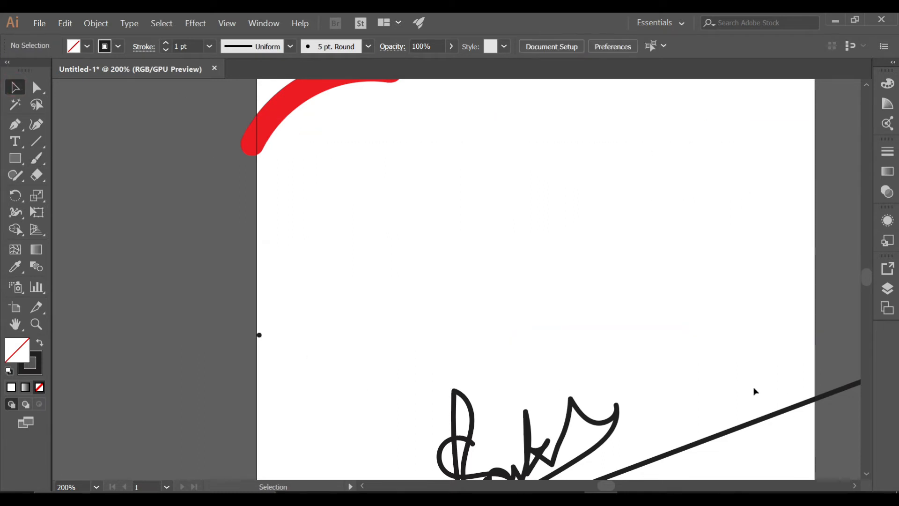
left_click_drag(282, 367, 283, 365)
key("Delete")
Paint a long S-shaped curve below the red arc, and show the Brushes panel beside it
scroll(358, 350, "down", 2)
scroll(436, 356, "up", 3)
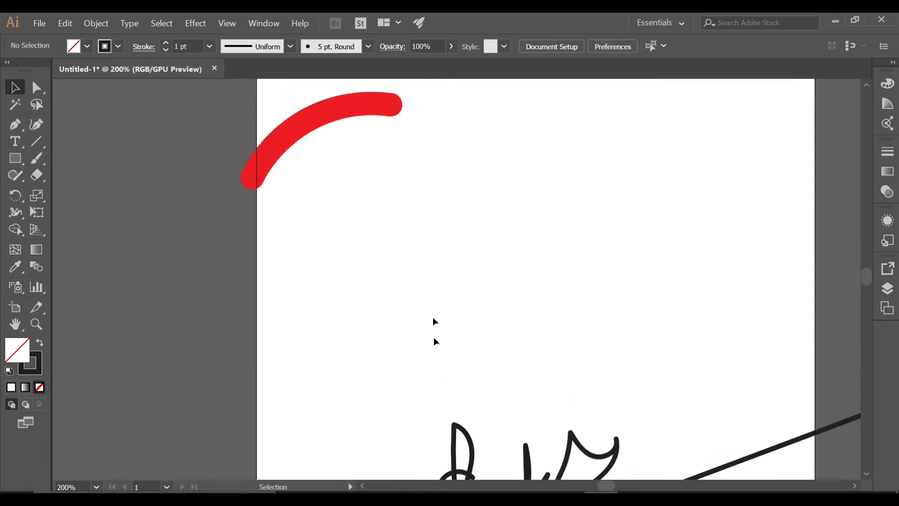
left_click(36, 158)
mouse_move(295, 277)
left_mouse_down()
mouse_move(427, 294)
mouse_move(598, 213)
left_mouse_up()
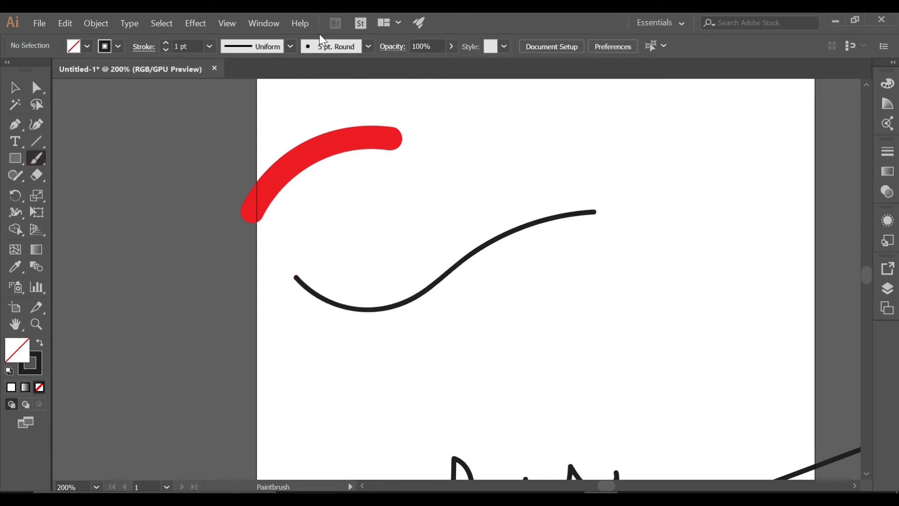
left_click(268, 22)
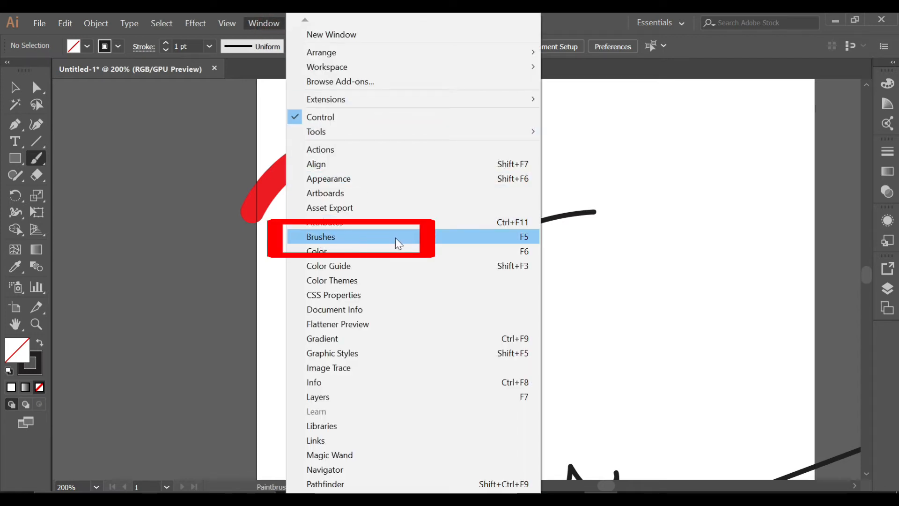
left_click(352, 236)
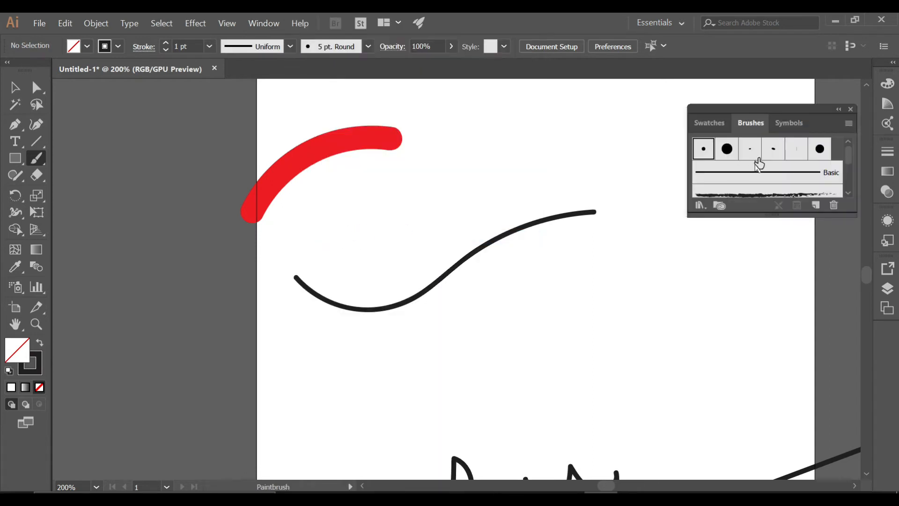
left_click_drag(783, 112, 752, 101)
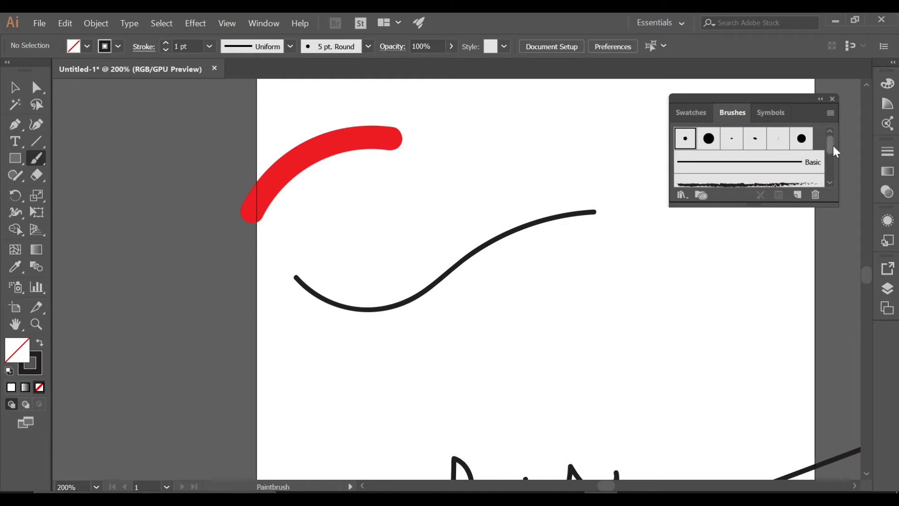
Select the S-shaped curve and apply the 6.00 bristle brush and the denim seam pattern brush to it in turn
left_click_drag(831, 143, 831, 168)
left_click(14, 88)
left_click(523, 232)
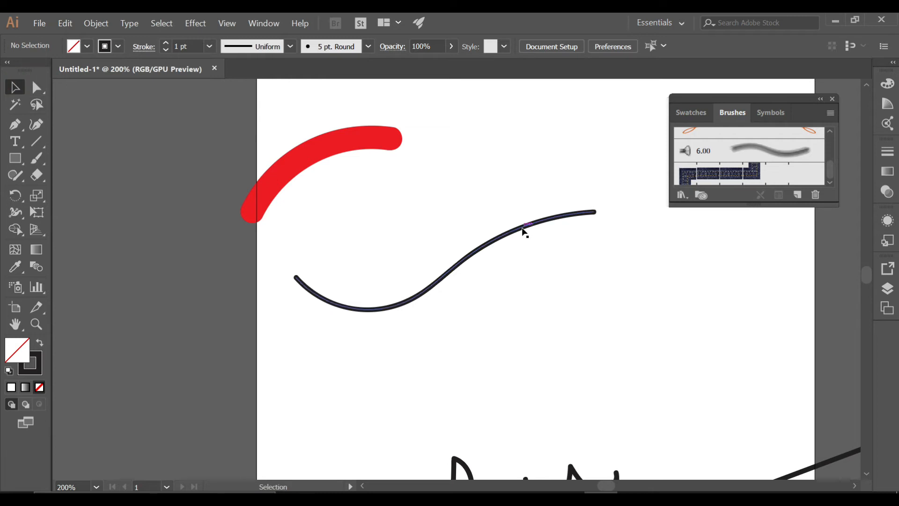
left_click(523, 232)
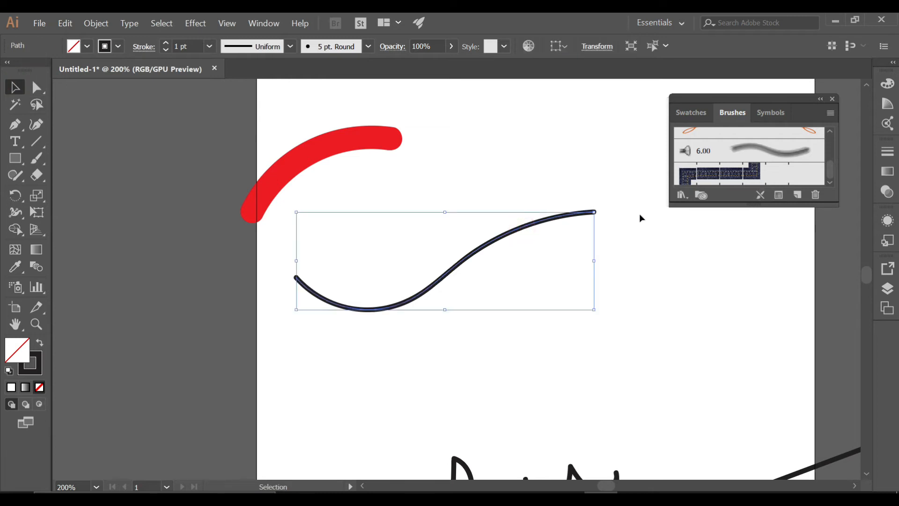
left_click(787, 154)
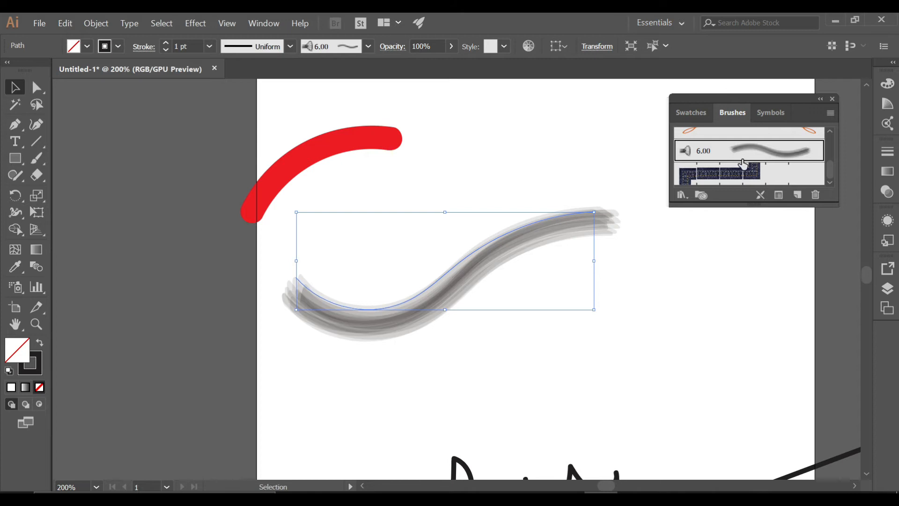
left_click(749, 174)
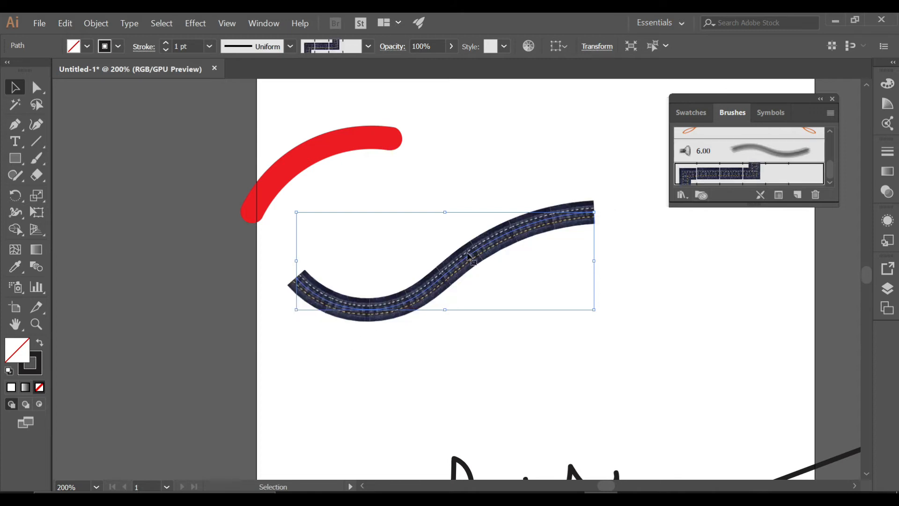
Try the calligraphic brushes on the selected curve in turn: 5 pt. Oval, 3 pt. Oval, the large round one and 5 pt. Flat
left_click_drag(830, 176, 828, 140)
left_click(753, 139)
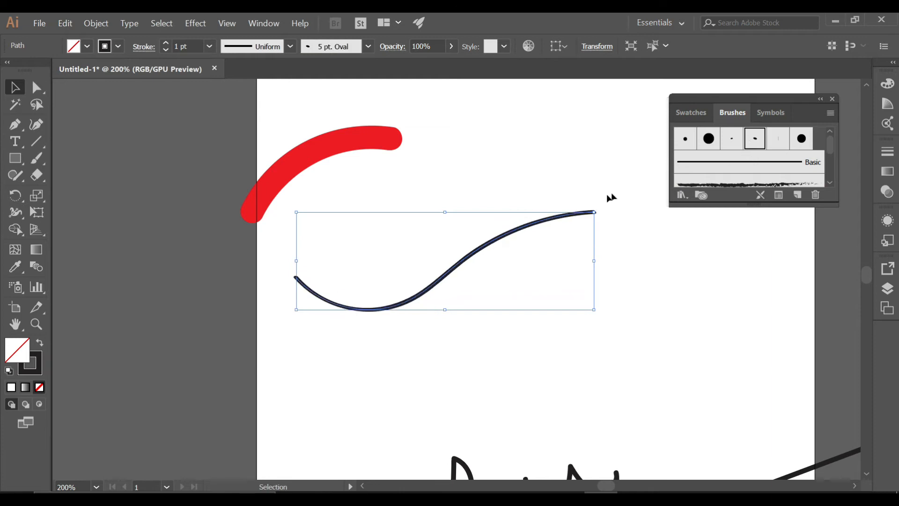
left_click(730, 144)
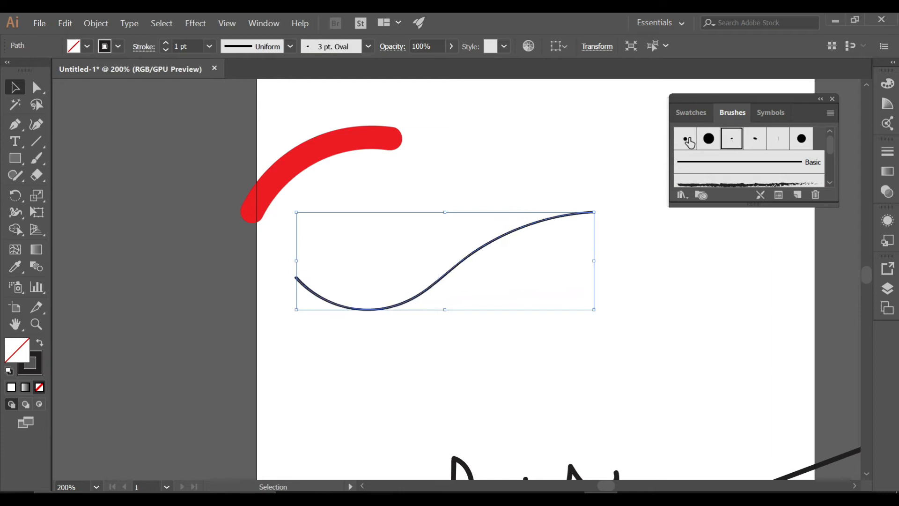
left_click(708, 139)
left_click(779, 142)
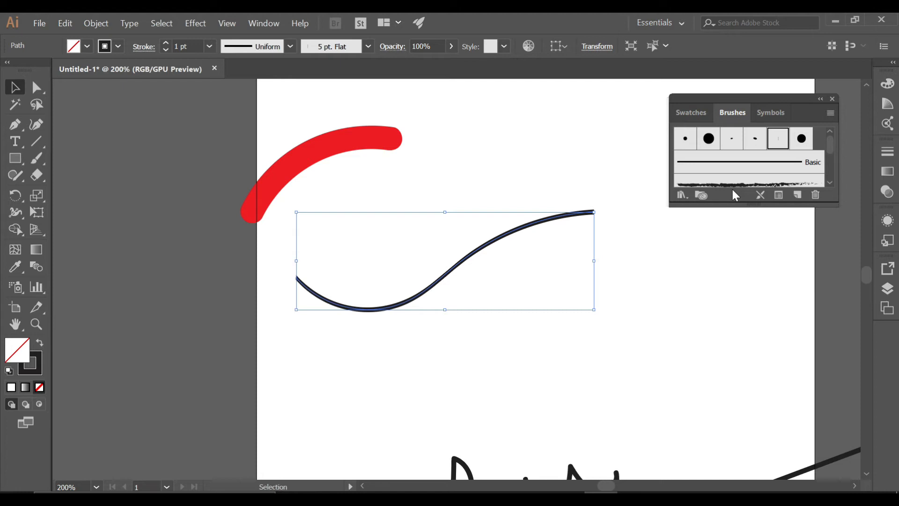
Open the Arrows_Special brush library and place it beneath the Brushes panel
left_click(831, 112)
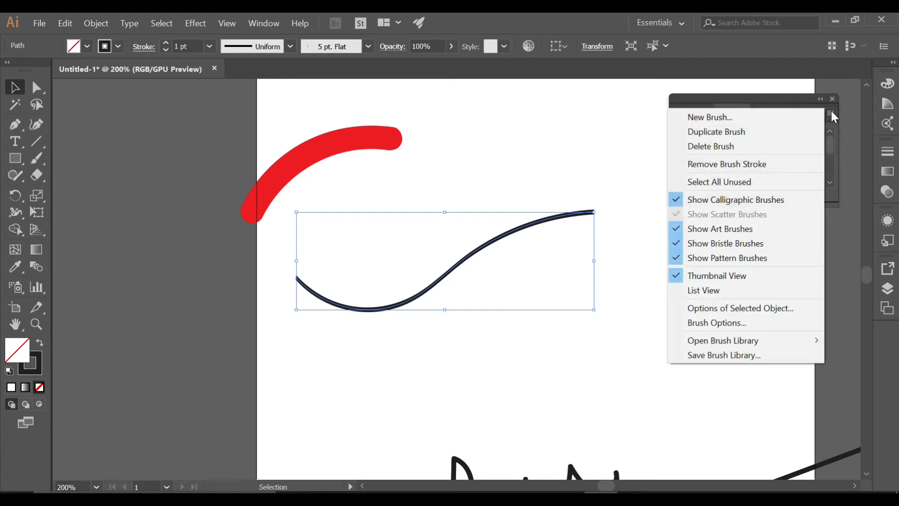
mouse_move(754, 340)
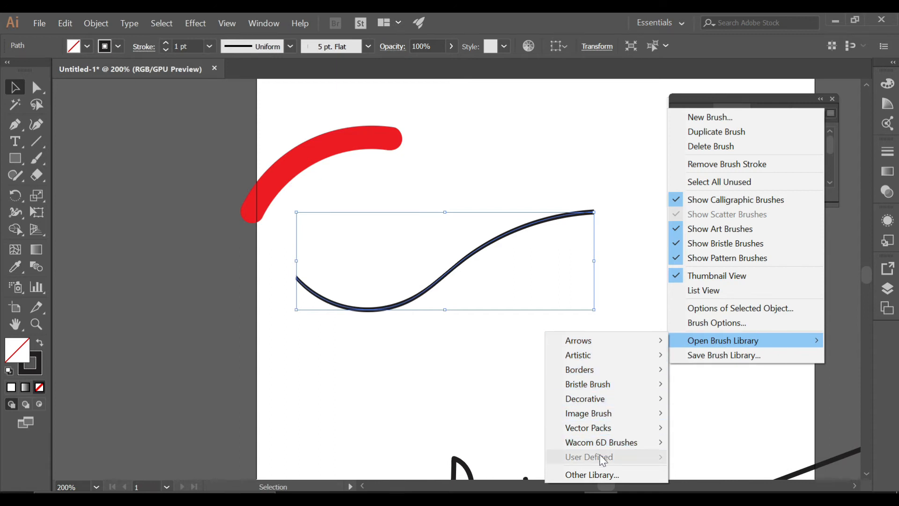
mouse_move(588, 347)
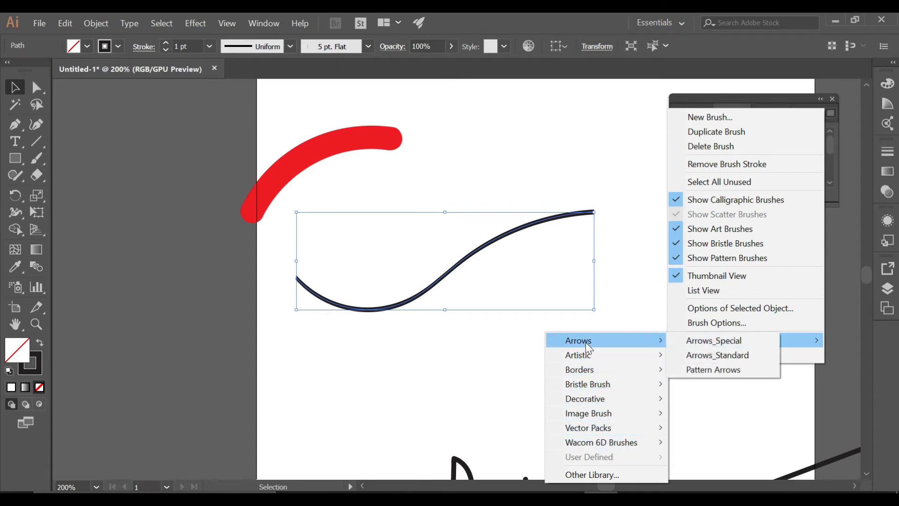
left_click(721, 340)
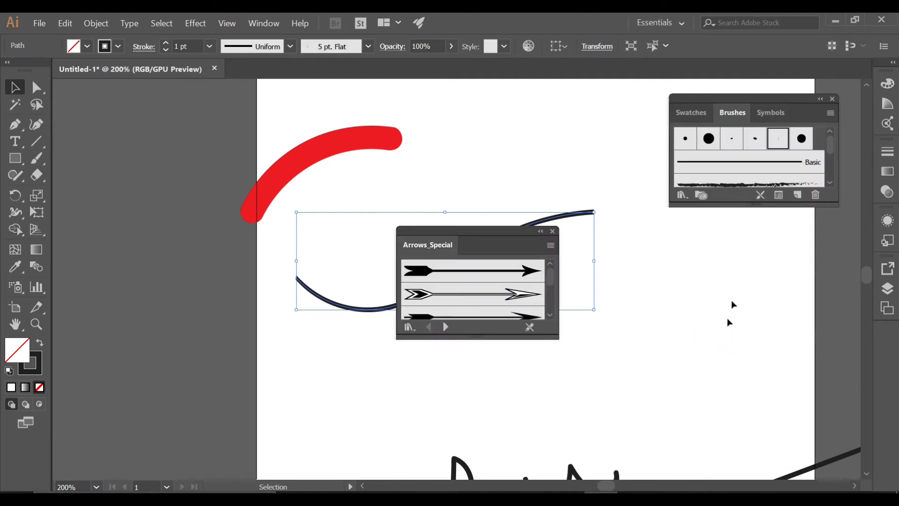
left_click_drag(479, 233, 738, 226)
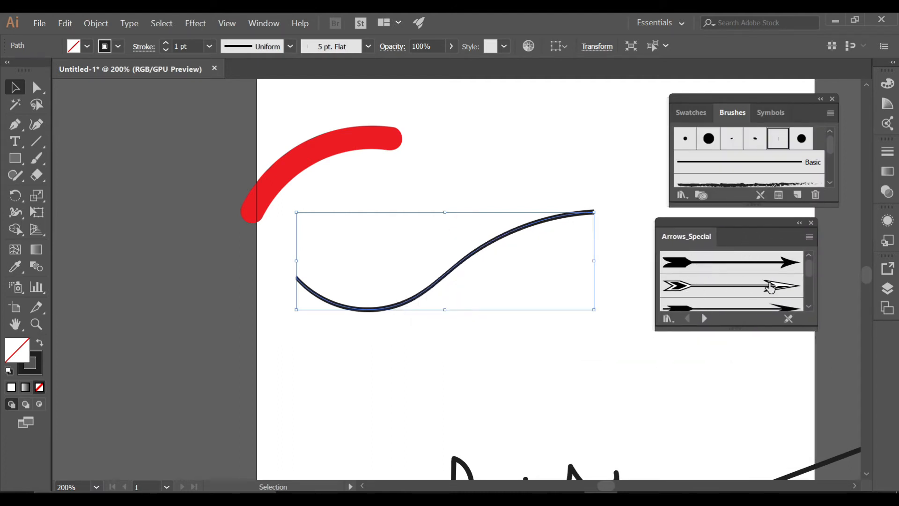
Apply the outlined feathered arrow brush to the selected curve, and replace it with the solid slim arrow brush above it in the library
scroll(770, 284, "down", 2)
left_click(773, 294)
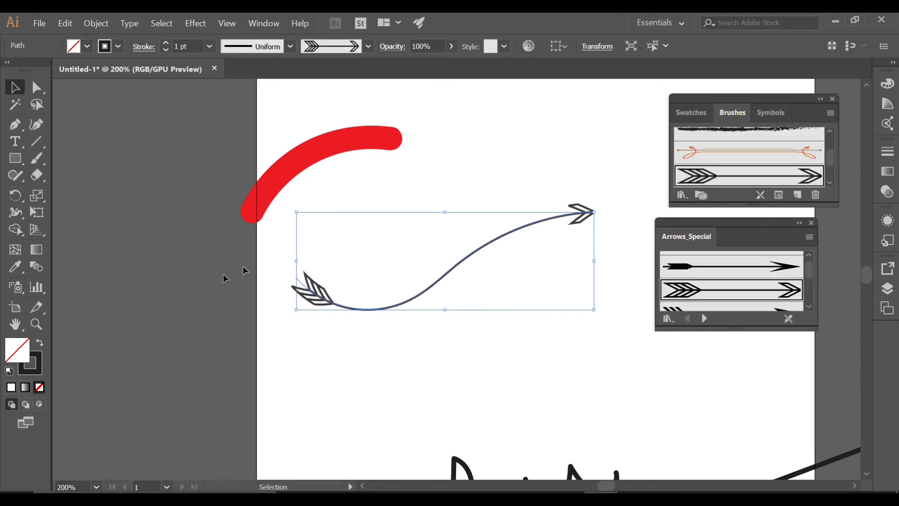
left_click(715, 267)
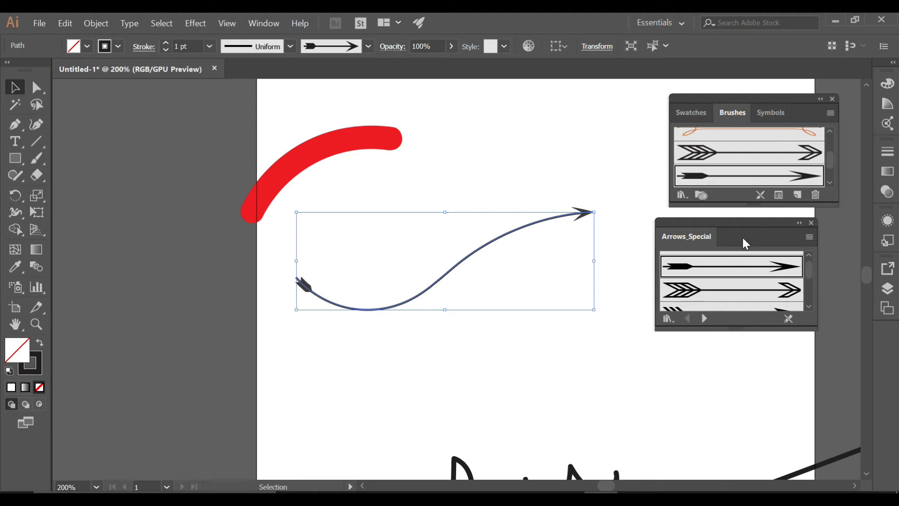
Paint a short wavy arrow above the curve and a longer looping arrow crossing it with the current arrow brush
left_click(37, 159)
mouse_move(302, 232)
left_mouse_down()
mouse_move(325, 218)
mouse_move(418, 204)
mouse_move(459, 176)
left_mouse_up()
mouse_move(497, 146)
left_mouse_down()
mouse_move(521, 157)
mouse_move(447, 221)
mouse_move(391, 273)
left_mouse_up()
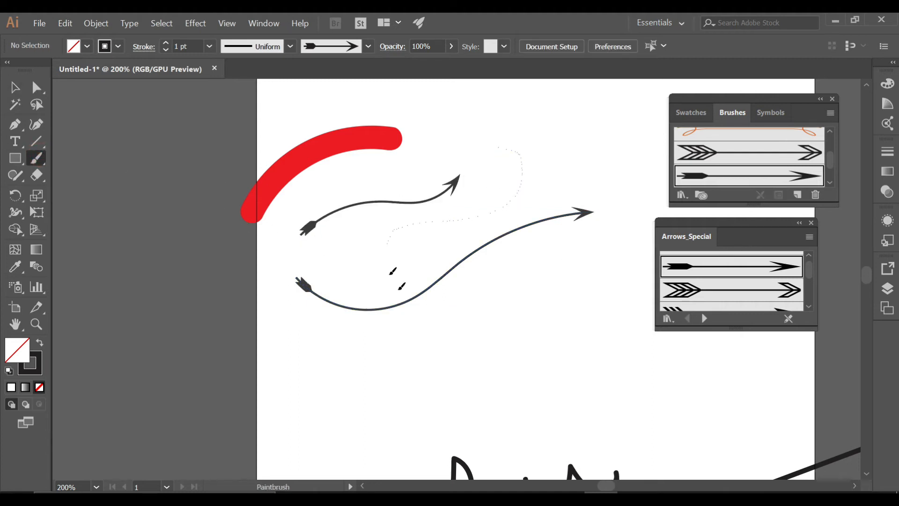
left_click_drag(542, 228, 537, 235)
scroll(744, 281, "down", 2)
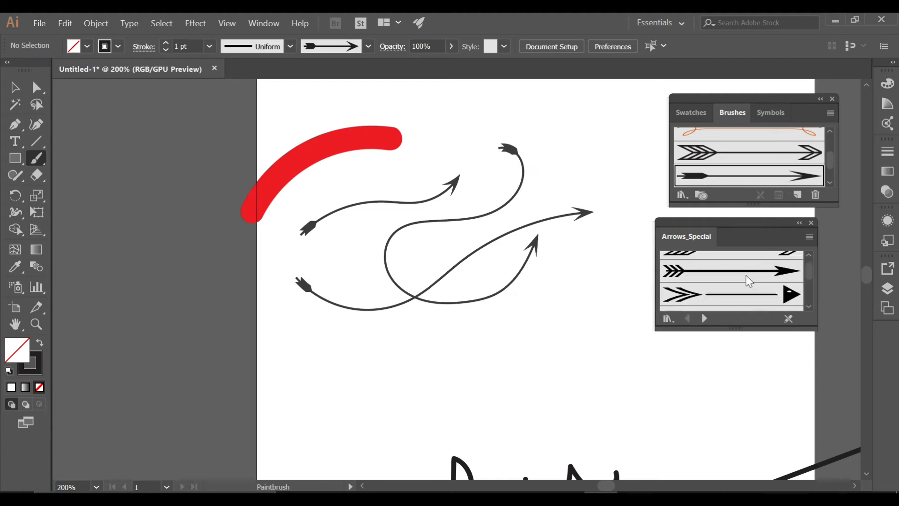
left_click(831, 113)
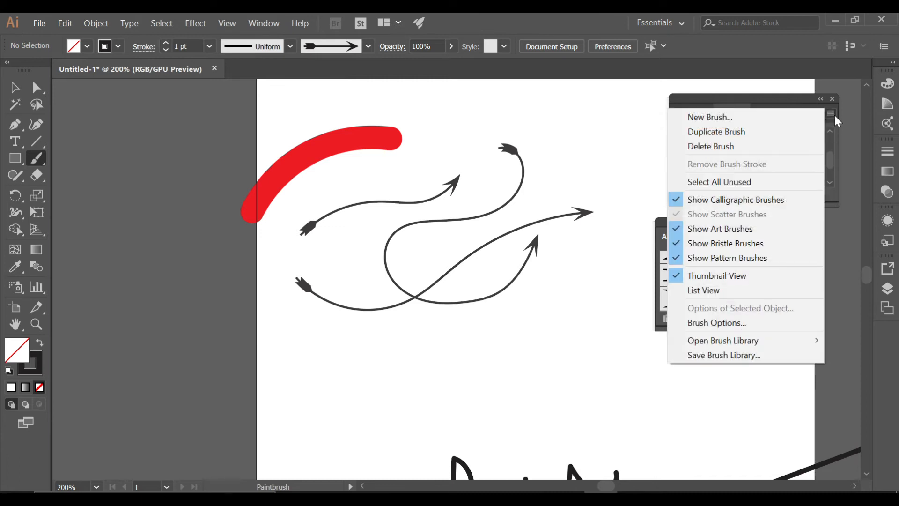
mouse_move(704, 341)
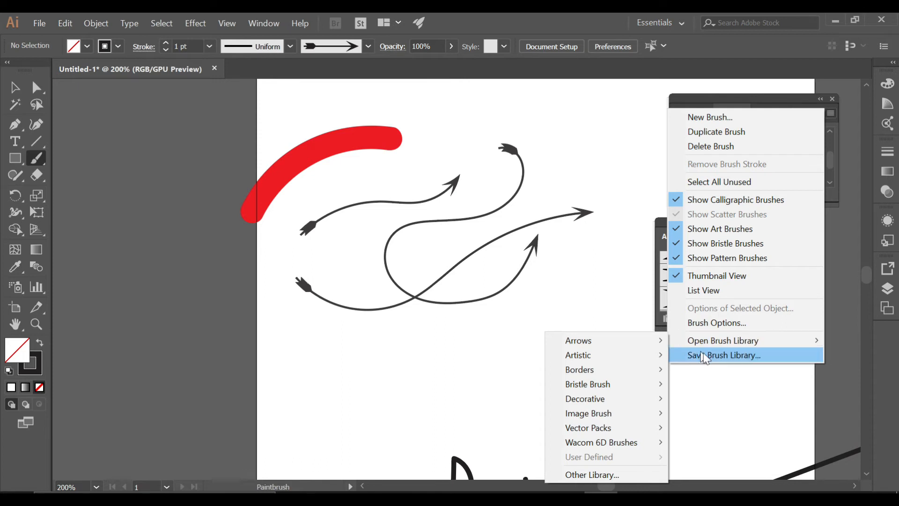
left_click(397, 144)
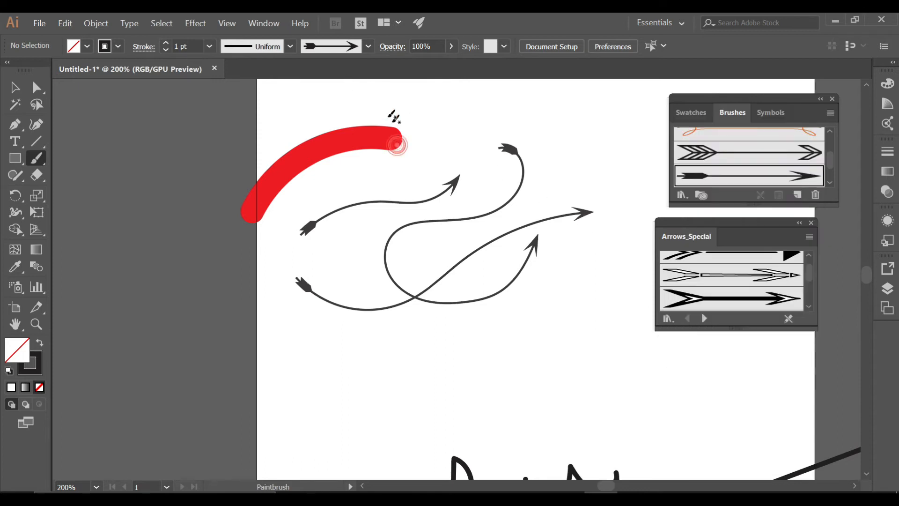
Open the Artistic_Calligraphic brush library and look through its brushes
left_click(263, 23)
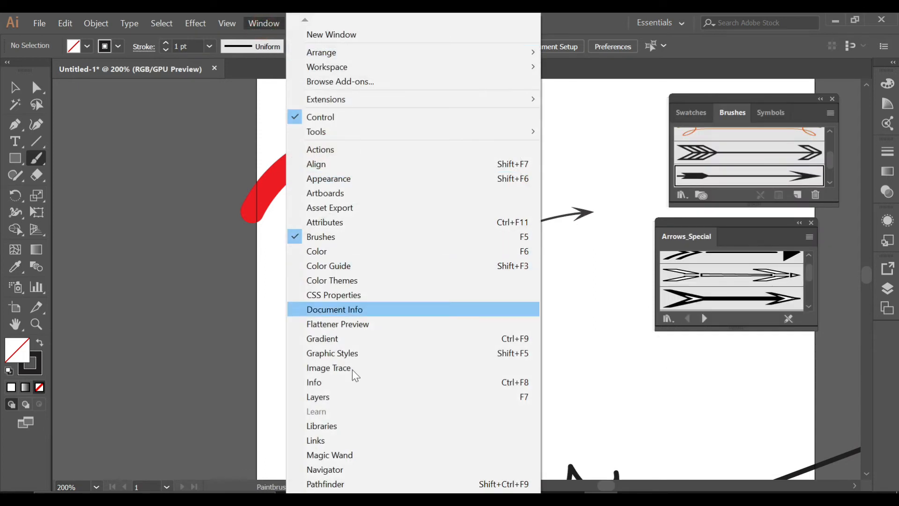
mouse_move(363, 500)
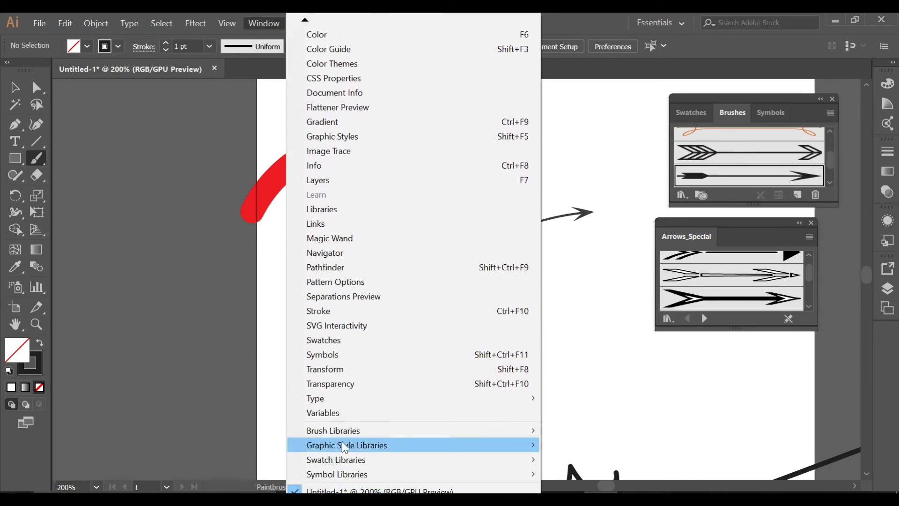
mouse_move(339, 434)
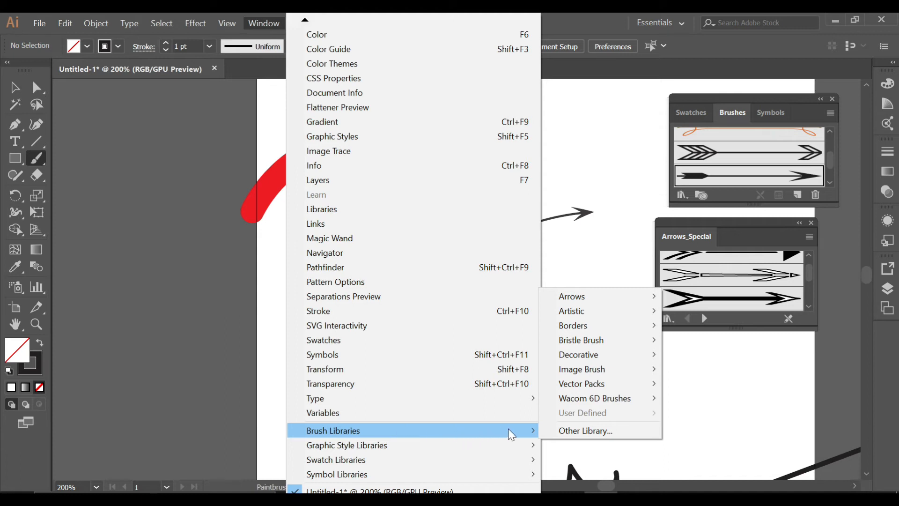
left_click(575, 311)
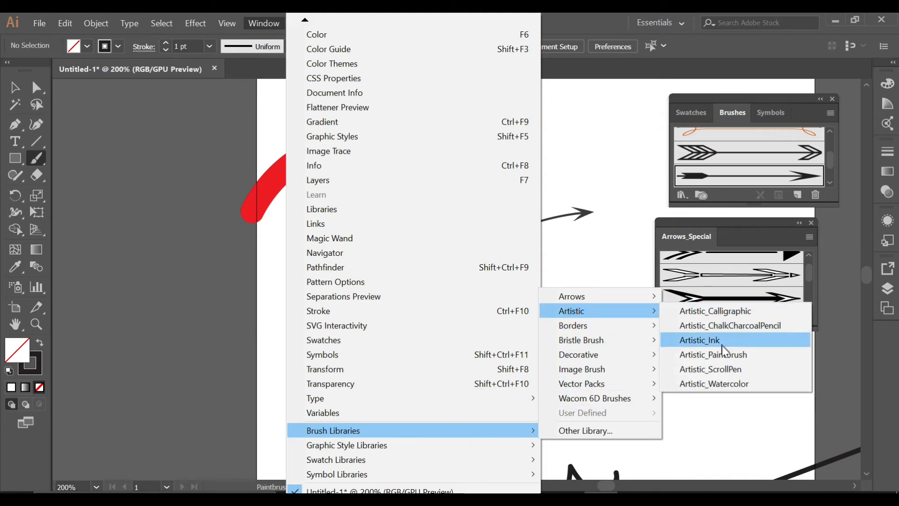
left_click(721, 311)
scroll(740, 274, "down", 3)
scroll(752, 273, "up", 3)
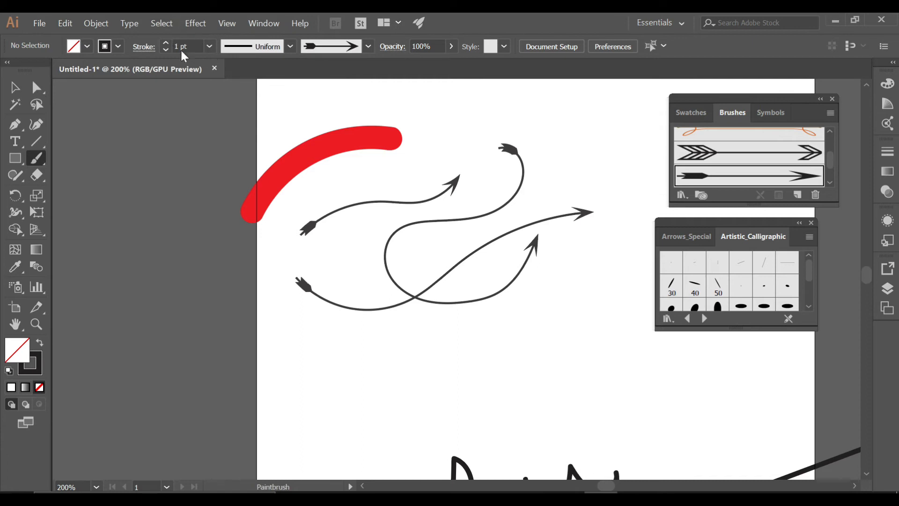
Raise the stroke weight by three increments
left_click(164, 42)
left_click(164, 42)
left_click(165, 42)
Paint a short wave and a letter S below the arrows with the 5 pt. Flat calligraphic brush
left_click(717, 262)
mouse_move(336, 359)
left_mouse_down()
mouse_move(383, 378)
mouse_move(406, 351)
mouse_move(439, 357)
left_mouse_up()
mouse_move(517, 322)
left_mouse_down()
mouse_move(485, 346)
mouse_move(525, 358)
mouse_move(476, 376)
left_mouse_up()
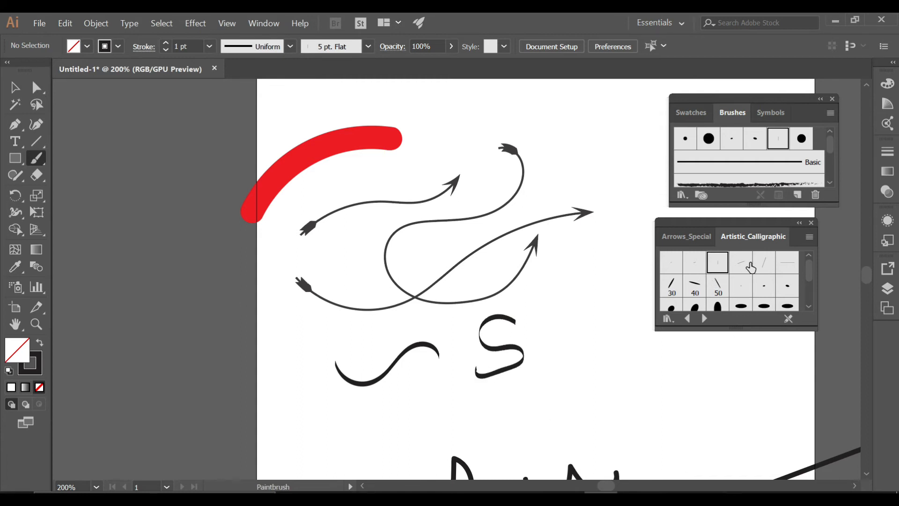
Paint the letters R and S beside the first S with the 10 pt. Flat brush, and attach the brush library beneath the Brushes panel
left_click(741, 263)
left_click_drag(564, 312, 567, 379)
mouse_move(550, 343)
left_mouse_down()
mouse_move(581, 295)
mouse_move(572, 340)
mouse_move(599, 366)
left_mouse_up()
mouse_move(617, 304)
left_mouse_down()
mouse_move(605, 330)
mouse_move(625, 335)
mouse_move(629, 346)
mouse_move(600, 354)
left_mouse_up()
mouse_move(771, 229)
left_mouse_down()
mouse_move(810, 209)
mouse_move(704, 279)
mouse_move(798, 216)
left_mouse_up()
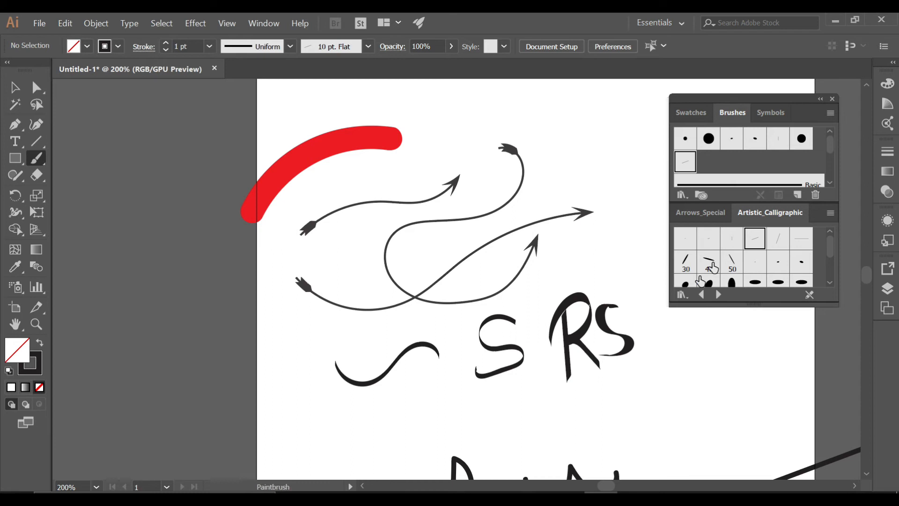
Paint the letter F below the last S with the 10 pt. Flat calligraphic brush
left_click_drag(642, 368, 657, 403)
left_click_drag(645, 374, 678, 352)
left_click_drag(649, 389, 676, 374)
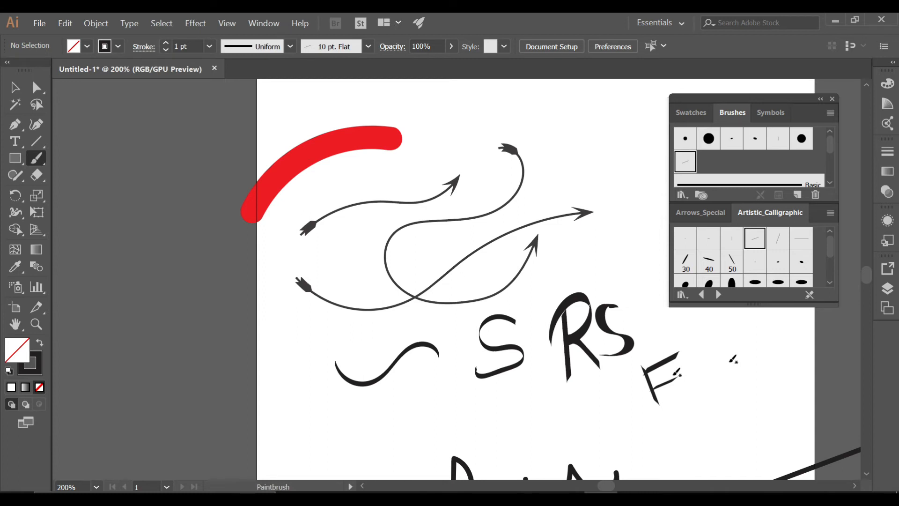
Open the Borders_Dashed brush library and look through its brushes
left_click(830, 213)
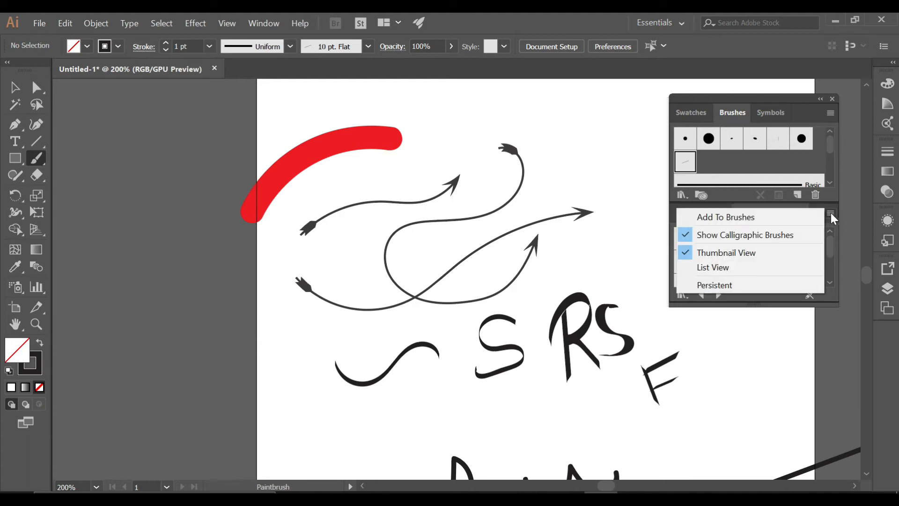
left_click(830, 113)
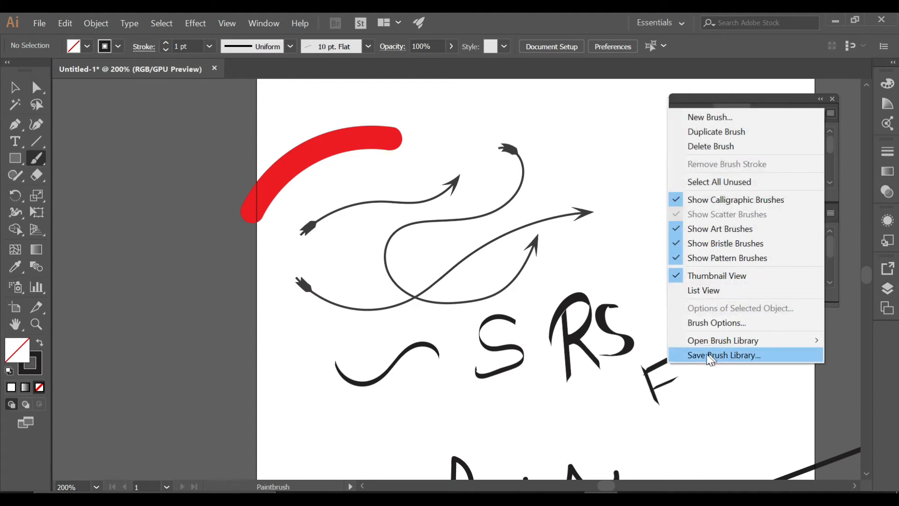
mouse_move(739, 341)
mouse_move(607, 375)
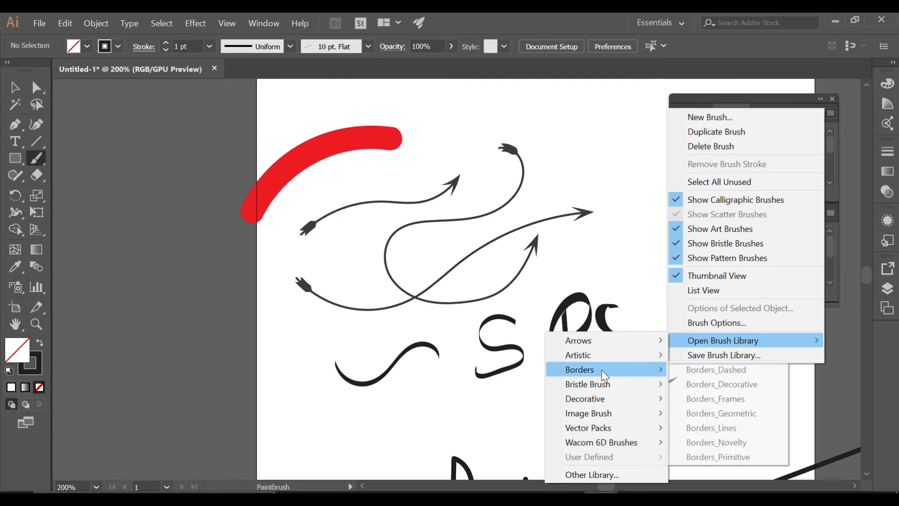
left_click(729, 369)
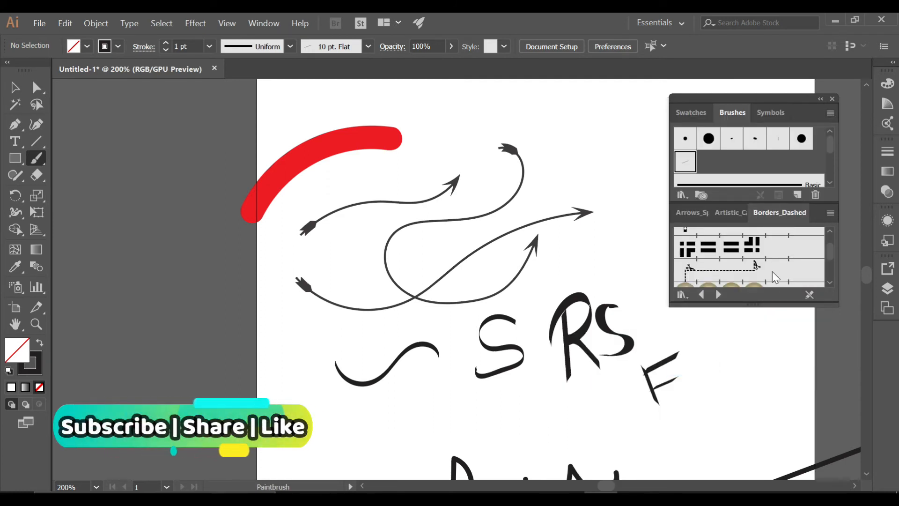
scroll(772, 271, "down", 2)
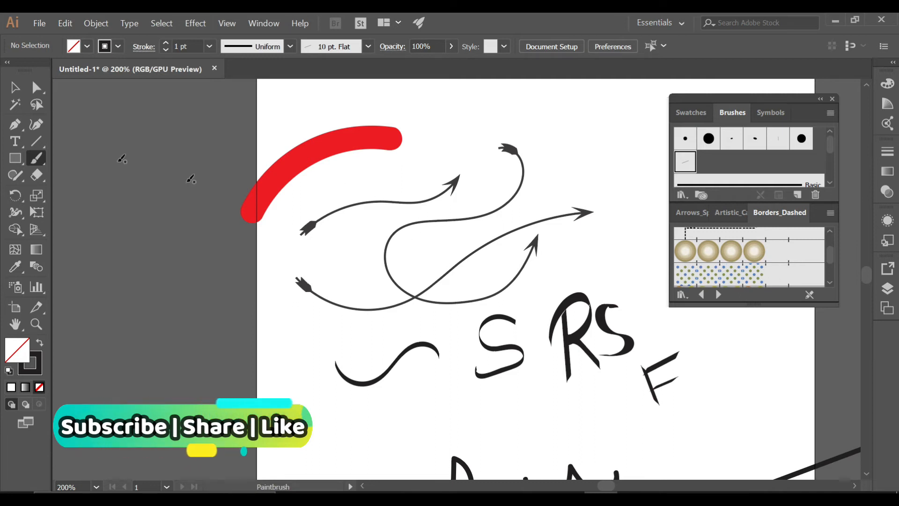
Restyle the short wavy arrow near the red arc with the gold bead brush, followed by the blue-and-green dotted brush
key("v")
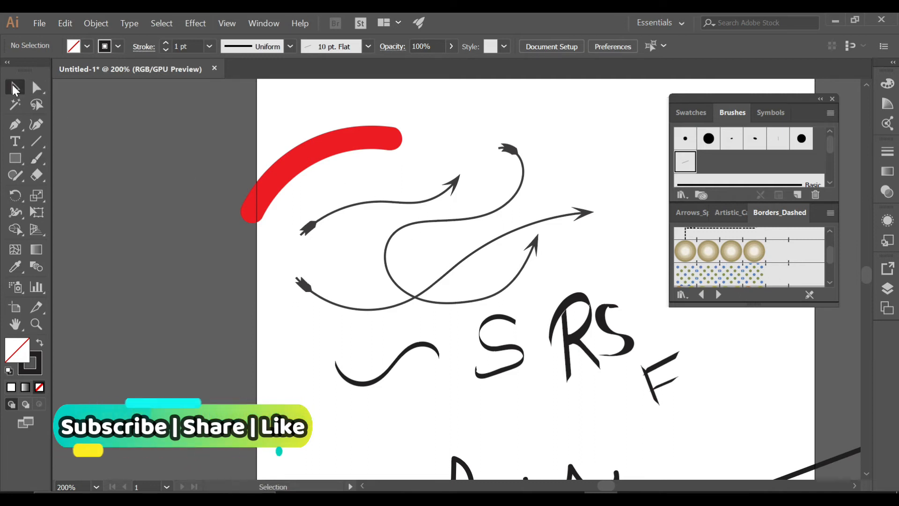
left_click(431, 201)
left_click(728, 253)
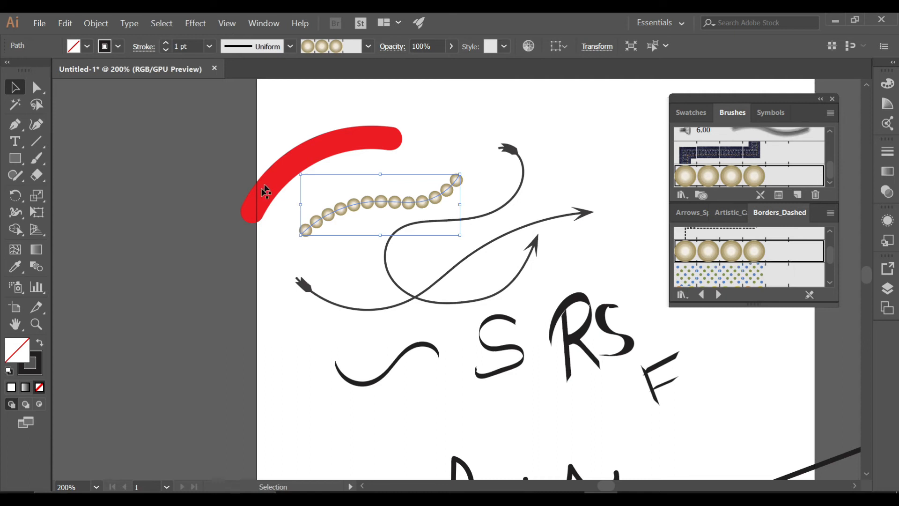
left_click(719, 275)
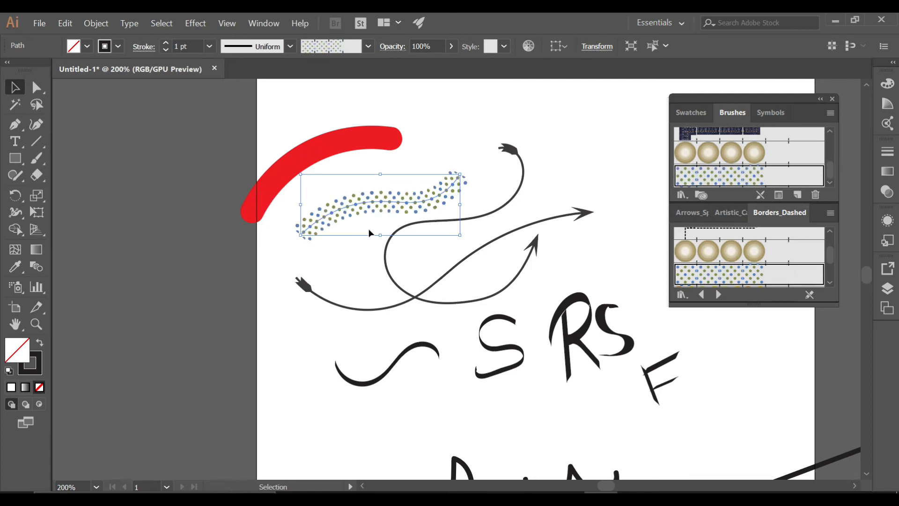
Switch the brush library to Borders_Decorative and apply its yellow-and-teal border brush to the selected wavy stroke
left_click(828, 213)
left_click(830, 114)
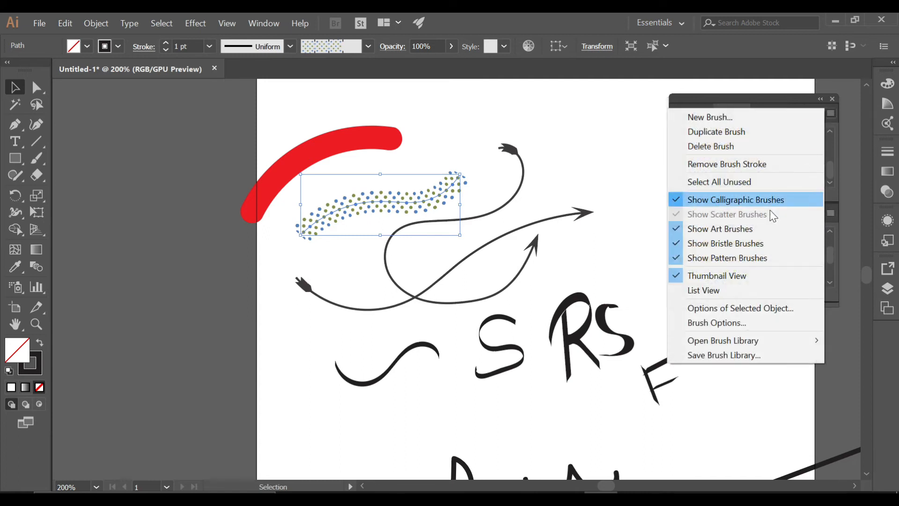
mouse_move(707, 342)
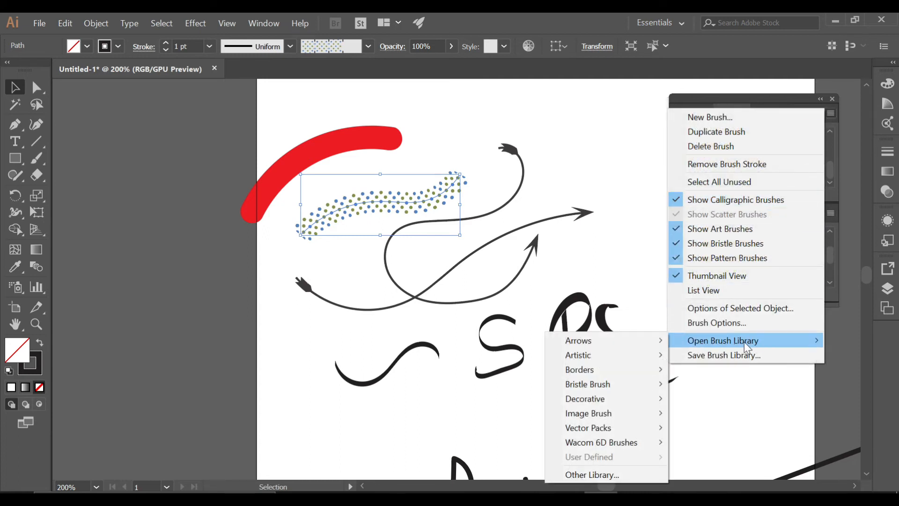
left_click(772, 97)
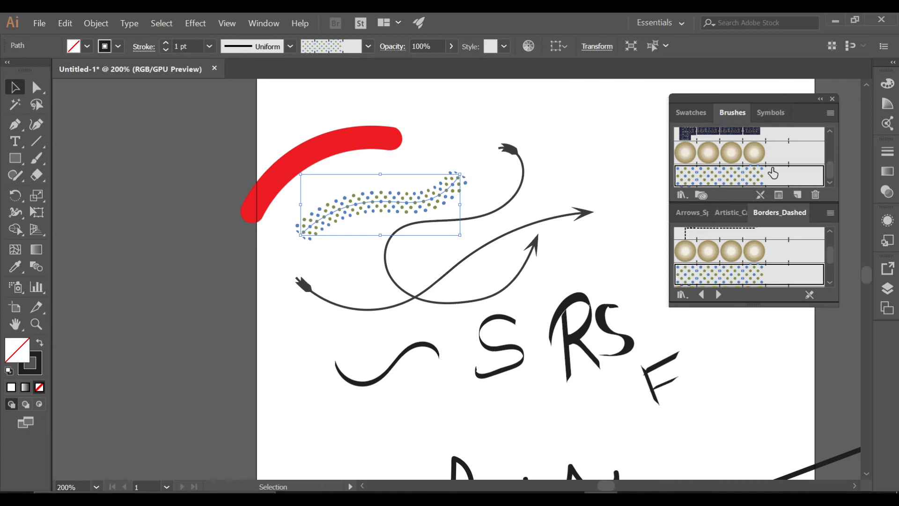
left_click(717, 294)
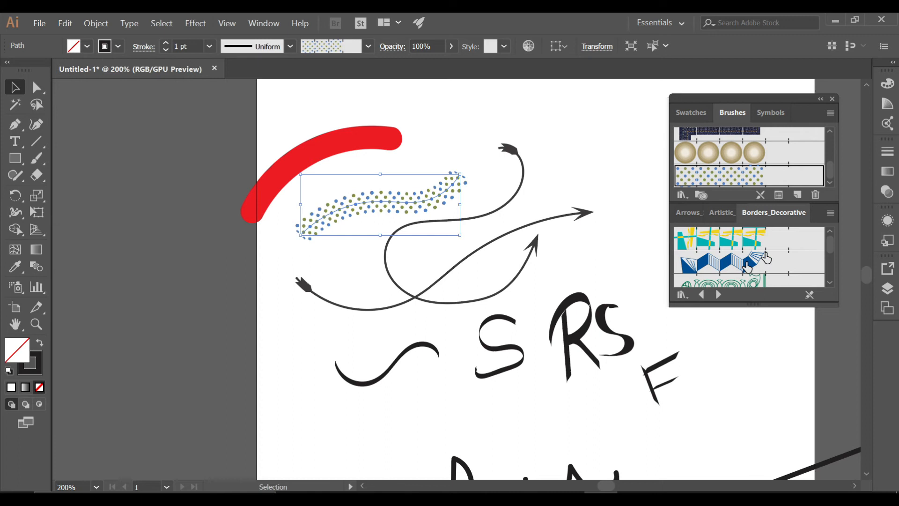
left_click(744, 241)
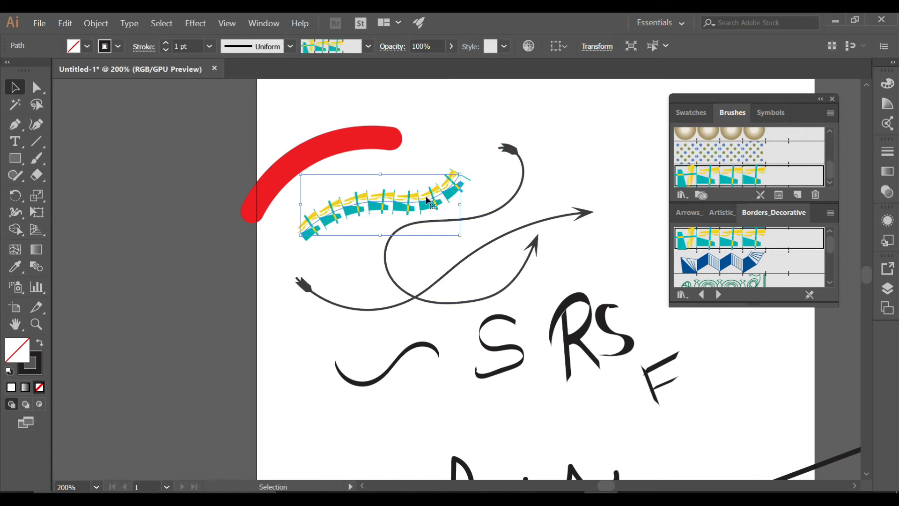
Enlarge the wavy stroke up to the neighbouring arrow's tail, and restyle it with the blue zigzag and then the brown braided border brush
left_click_drag(460, 175, 523, 145)
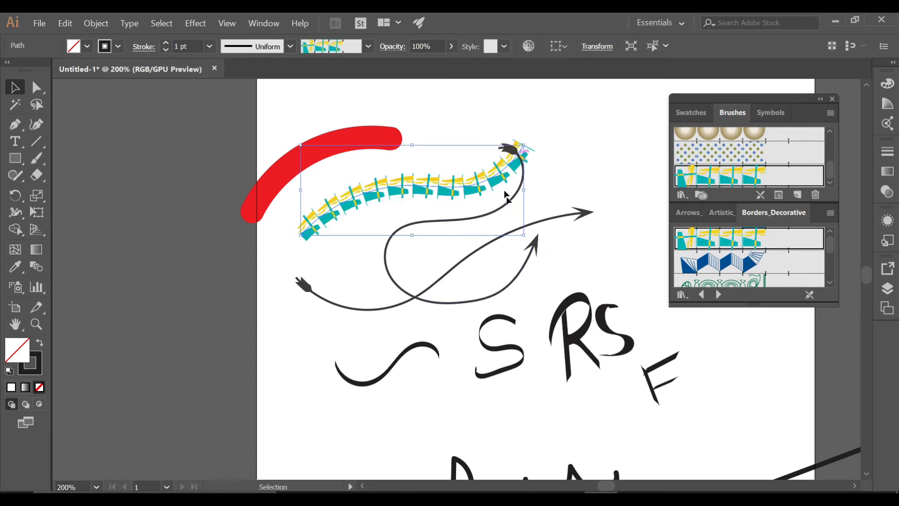
left_click(704, 254)
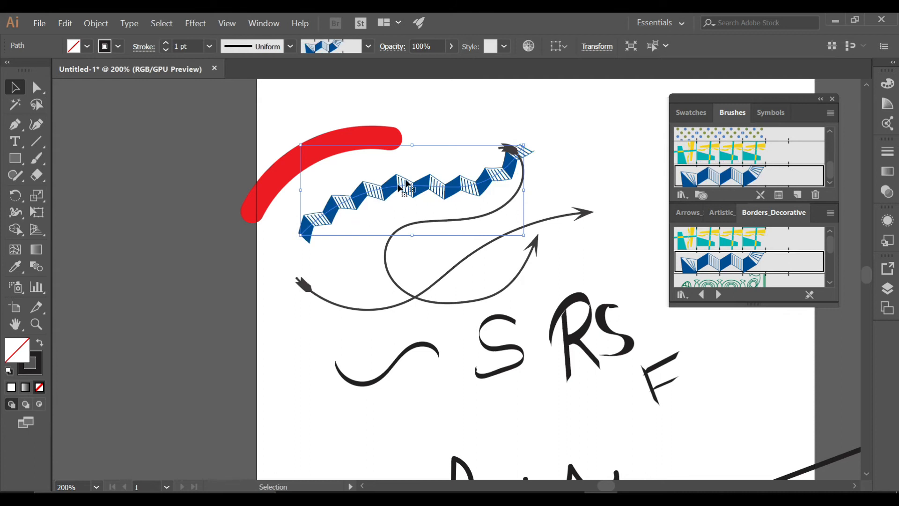
scroll(719, 261, "down", 2)
left_click(735, 251)
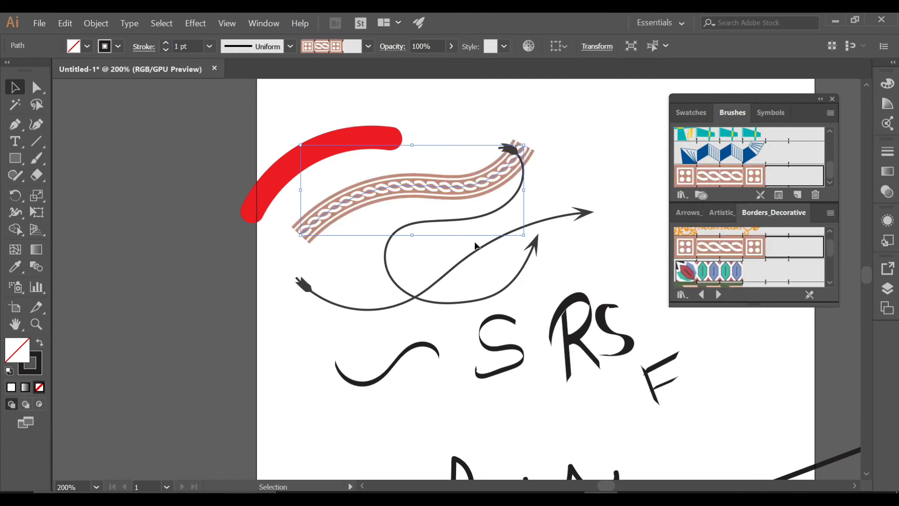
Switch the brush library to Borders_Frames and apply the olive frame brush, then the light wood-grain brush, to the wavy stroke
left_click(718, 295)
left_click(681, 266)
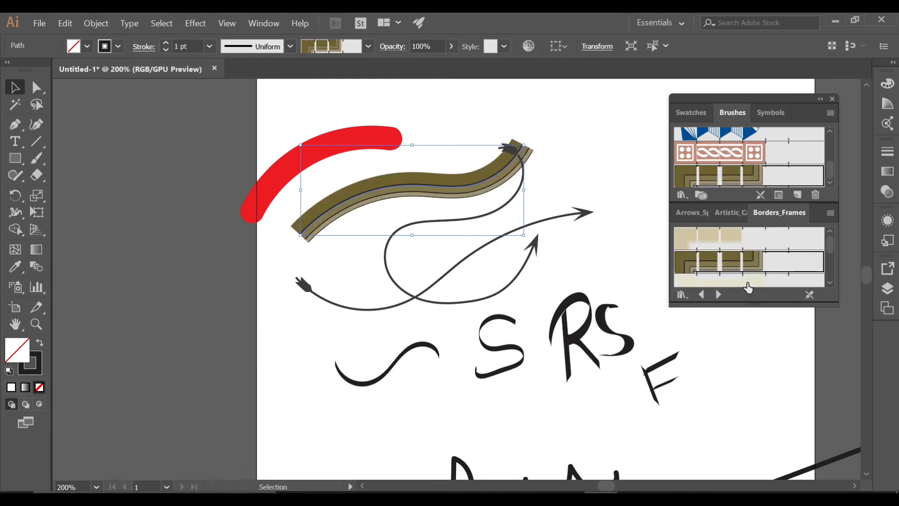
scroll(744, 271, "down", 2)
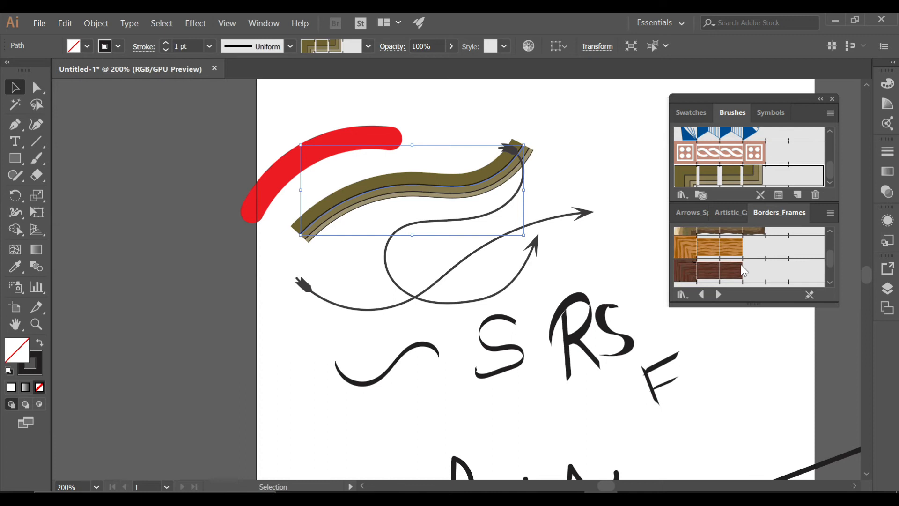
left_click(723, 248)
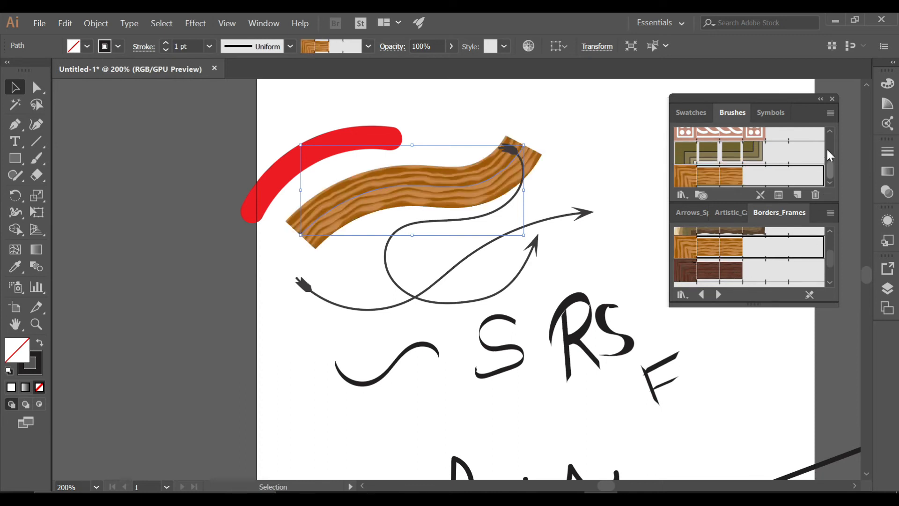
Switch the brush library to Borders_Geometric and apply the red-and-orange triangle brush to the wavy stroke
left_click(830, 113)
mouse_move(718, 341)
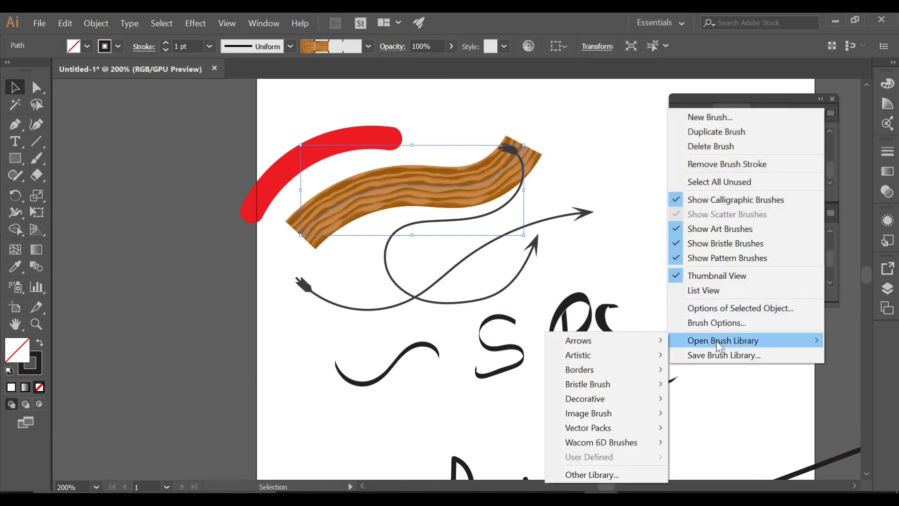
left_click(746, 94)
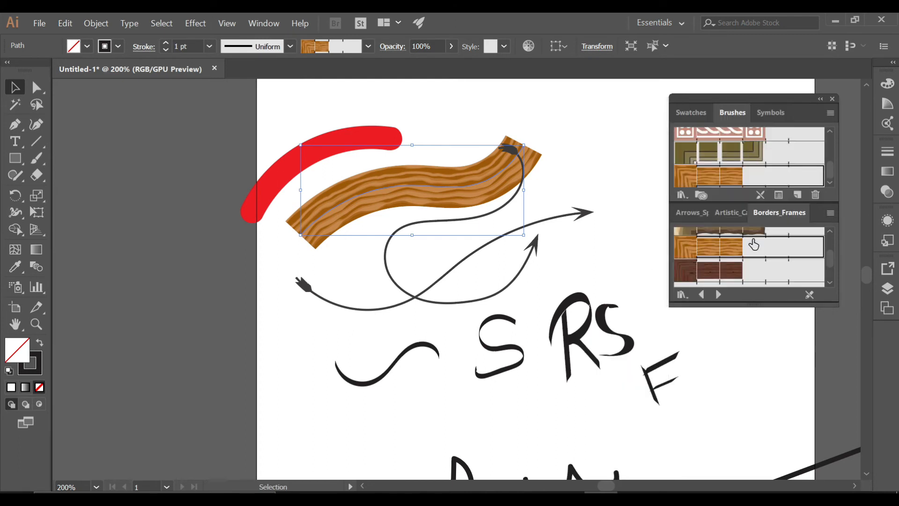
left_click(718, 295)
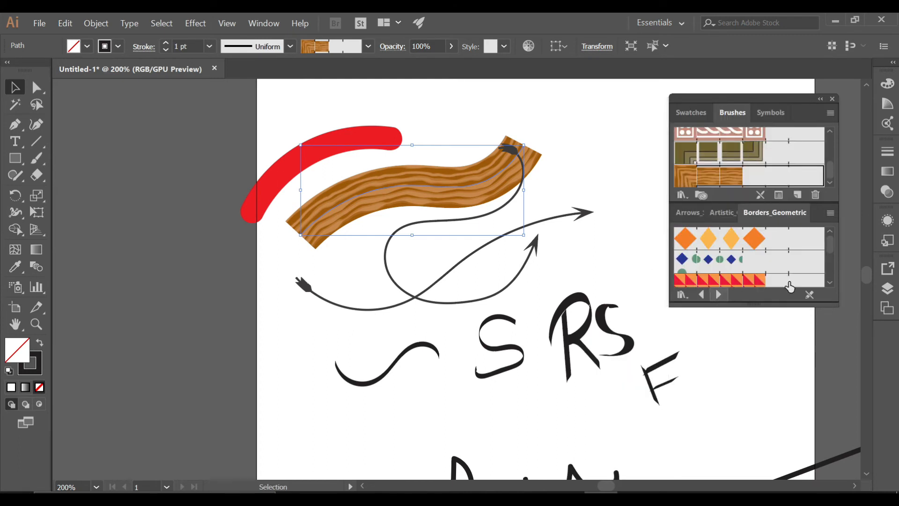
left_click(701, 296)
left_click(718, 296)
scroll(727, 262, "down", 1)
left_click(737, 239)
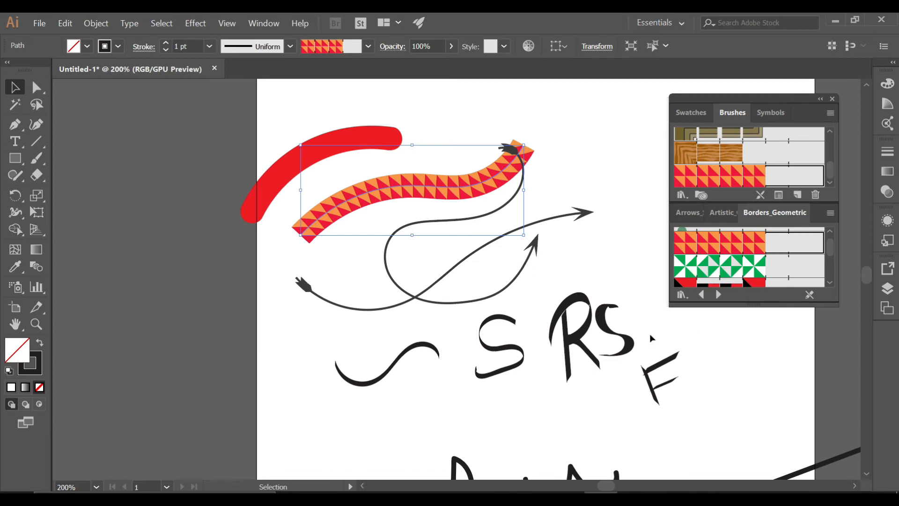
Apply the red-and-orange triangle brush to the curved stroke of the painted letter R
left_click(583, 324)
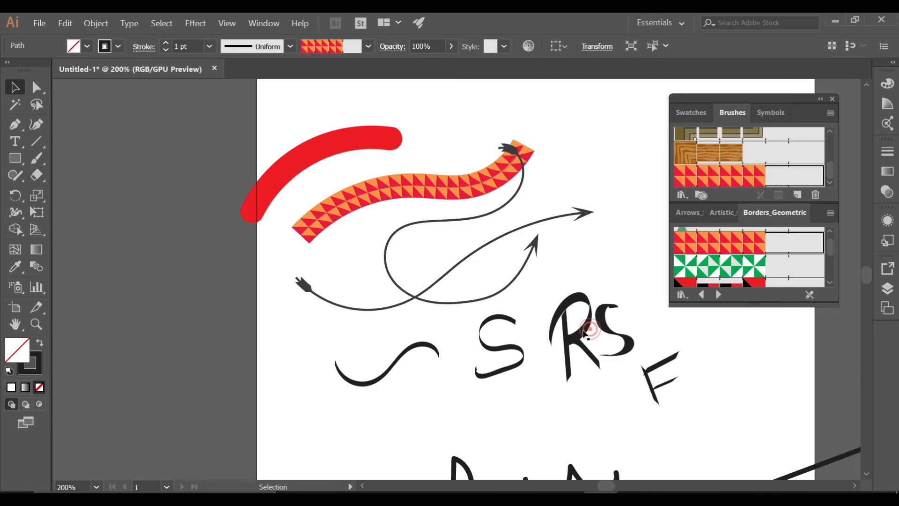
left_click(739, 243)
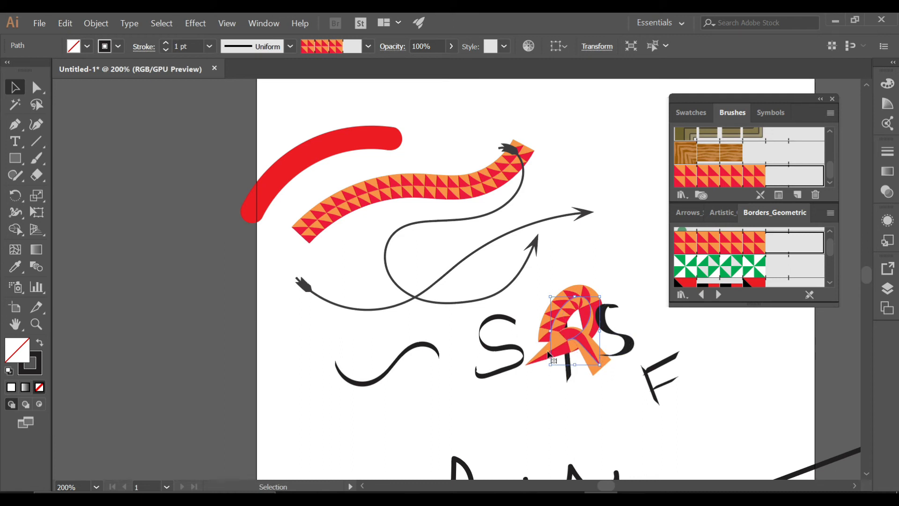
Delete the painted wave, the letters S, R and S, and the large brush lettering below them
scroll(515, 332, "down", 2)
mouse_move(335, 303)
left_mouse_down()
mouse_move(557, 396)
mouse_move(611, 478)
mouse_move(616, 466)
left_mouse_up()
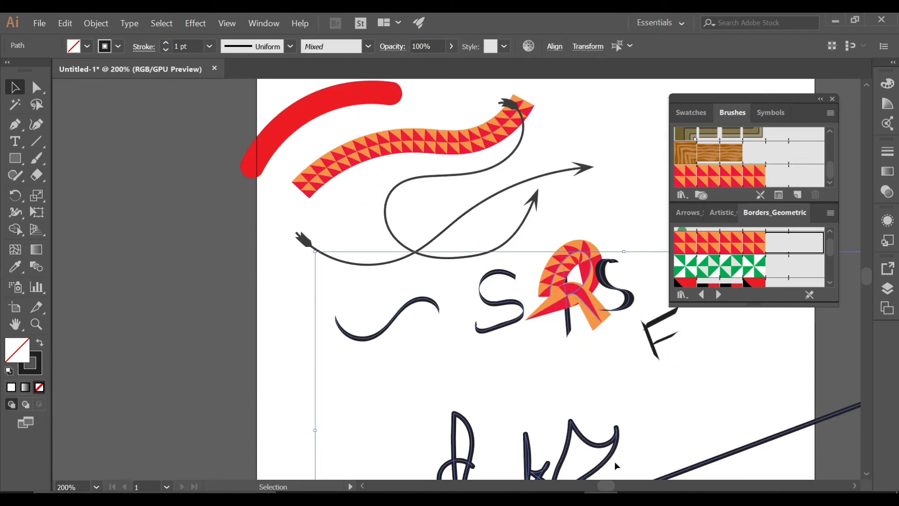
key("Delete")
Add the text RS in the empty area below the arrows and enlarge it to about 187 pt
scroll(63, 159, "down", 2)
left_click(17, 141)
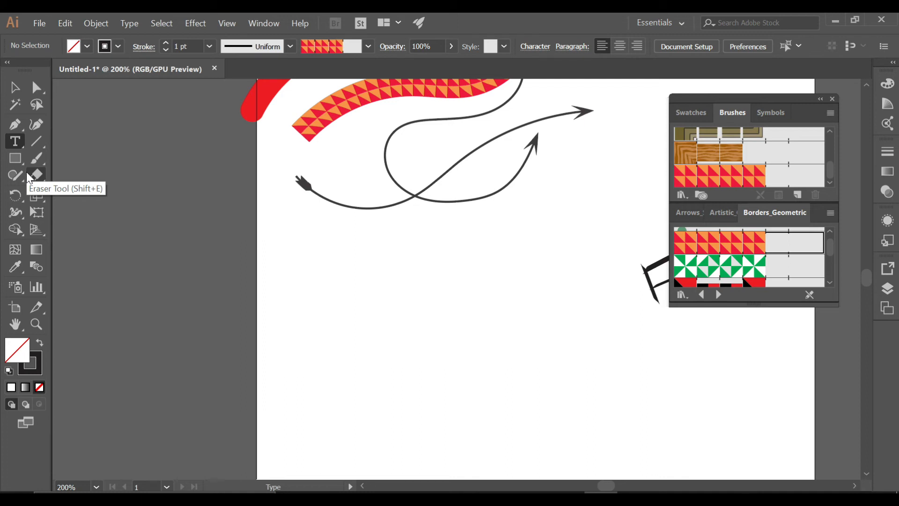
left_click(344, 265)
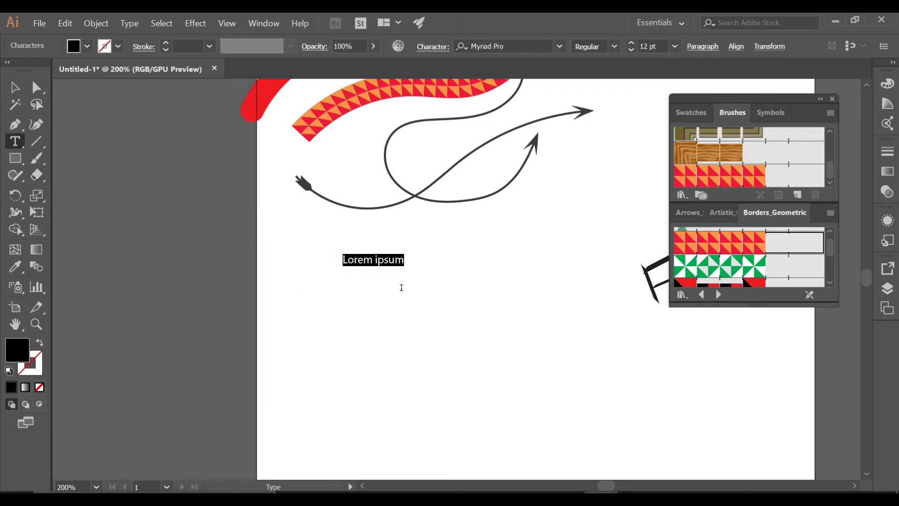
type("RS")
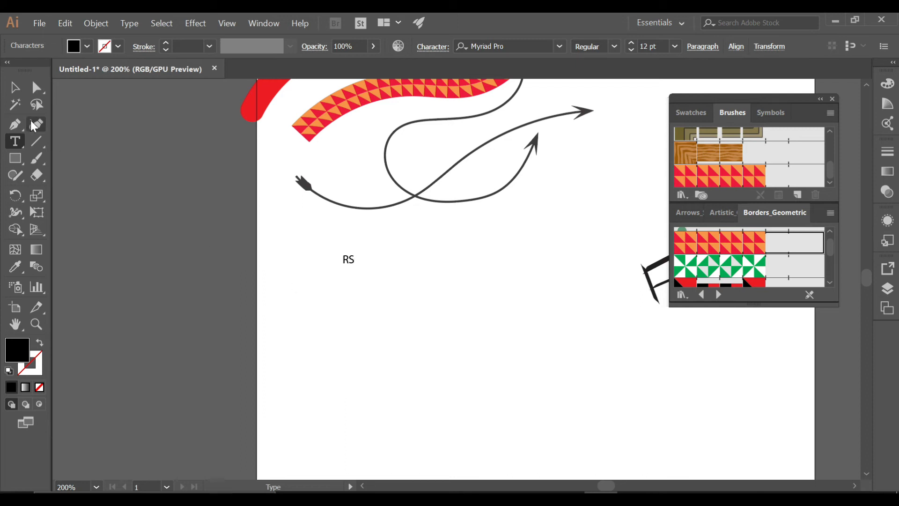
left_click(14, 87)
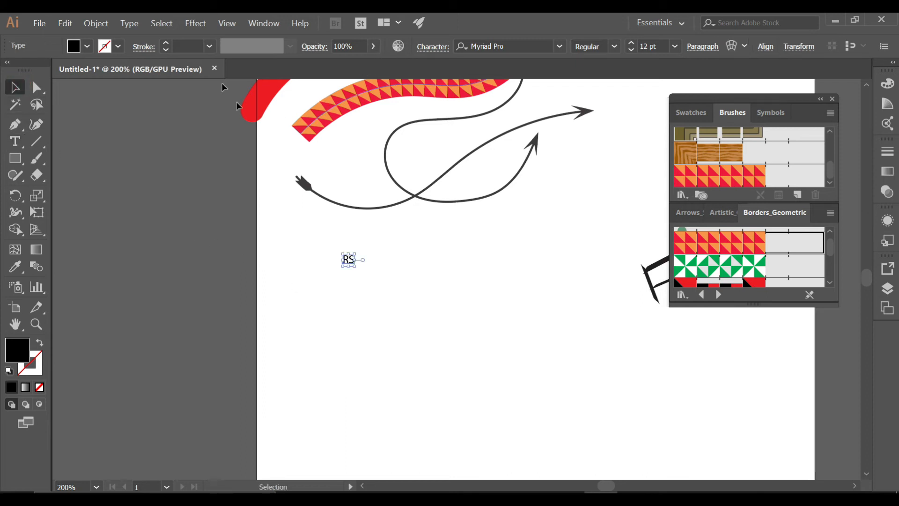
left_click_drag(355, 268, 546, 445)
left_click_drag(525, 387, 519, 354)
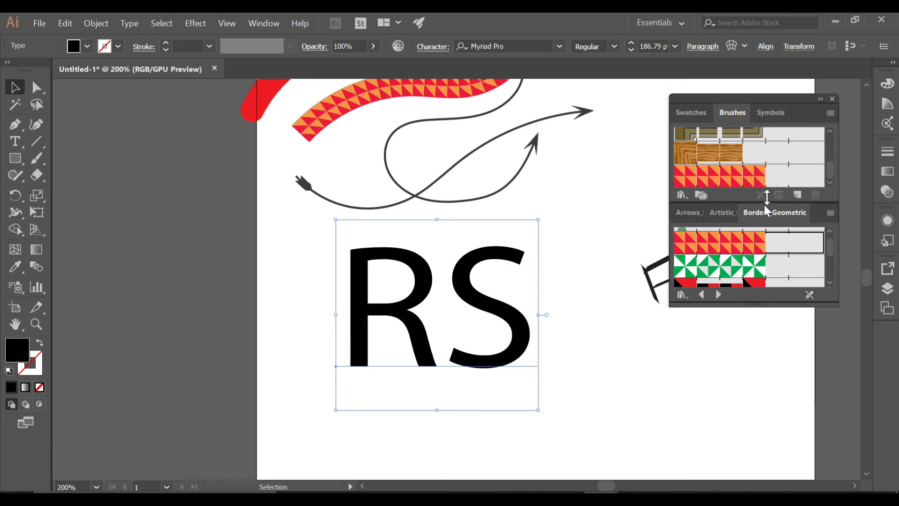
Try to apply the green, red-and-orange and black-and-white triangle brushes to the RS text, and shift the text slightly up and left
left_click(749, 266)
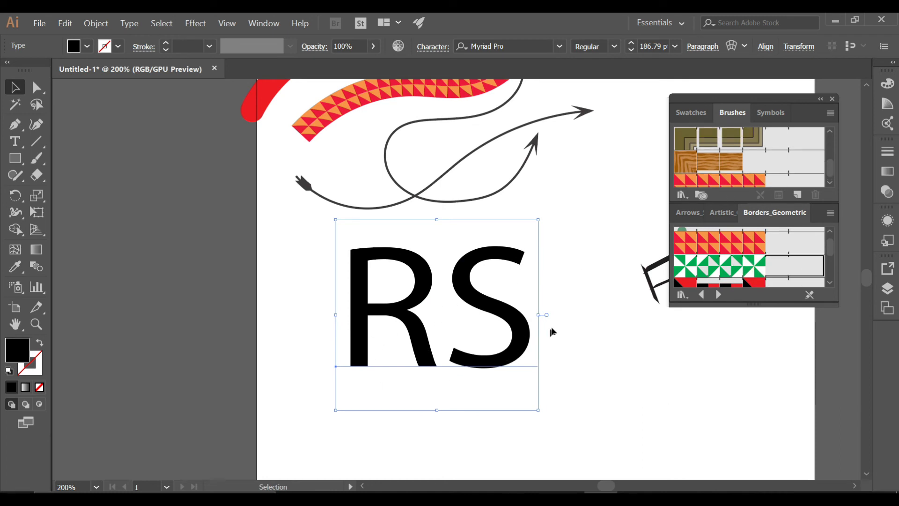
left_click(745, 245)
left_click_drag(504, 316, 459, 297)
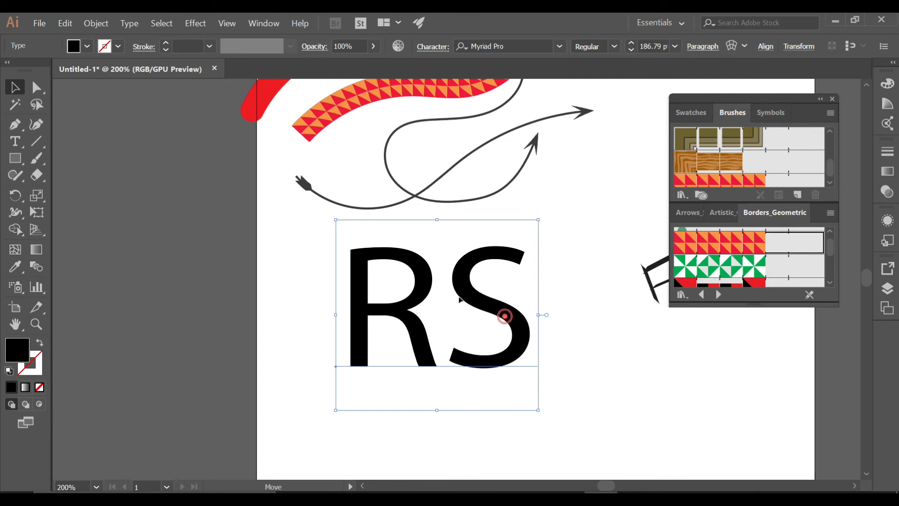
scroll(747, 276, "down", 2)
left_click(736, 274)
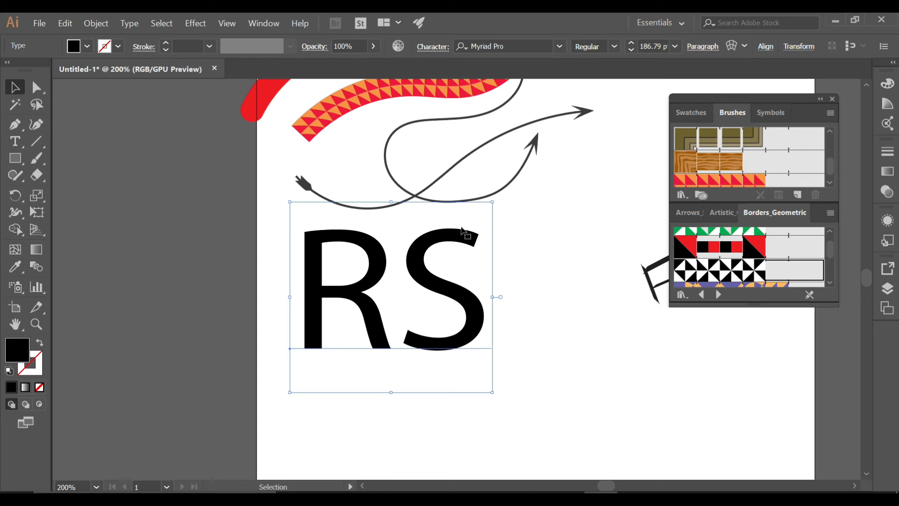
Convert the RS text to outlines, then enlarge the letters and position them just below the arrows
left_click_drag(420, 243, 434, 262)
scroll(472, 263, "down", 1)
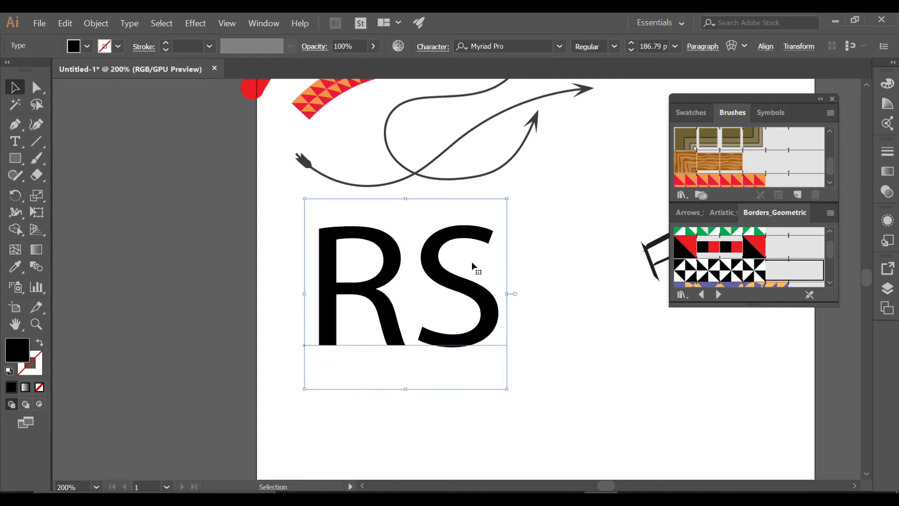
left_click(130, 24)
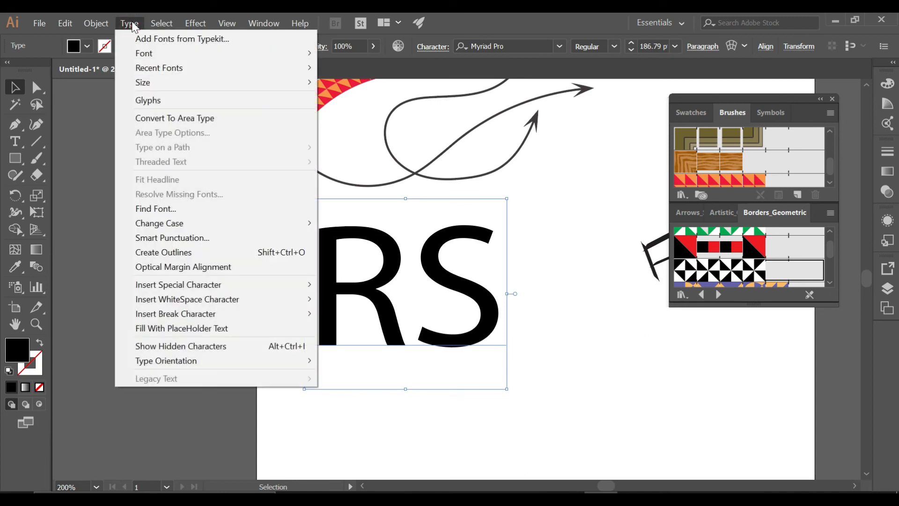
left_click(167, 253)
left_click_drag(498, 349, 563, 402)
left_click_drag(555, 360, 532, 320)
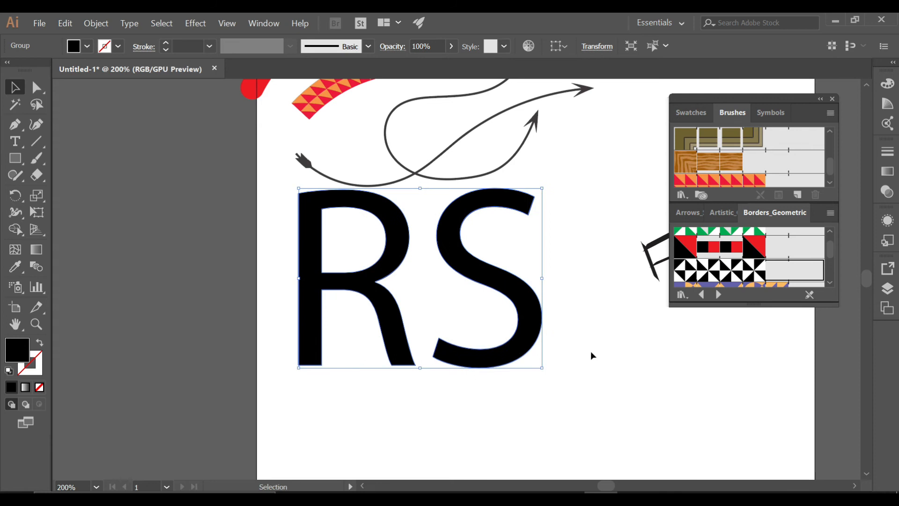
left_click(568, 348)
left_click(529, 321)
Try the black-and-white triangle brush on the outlined RS, apply the green triangle brush instead, and move the letters left past the artboard edge
left_click(734, 274)
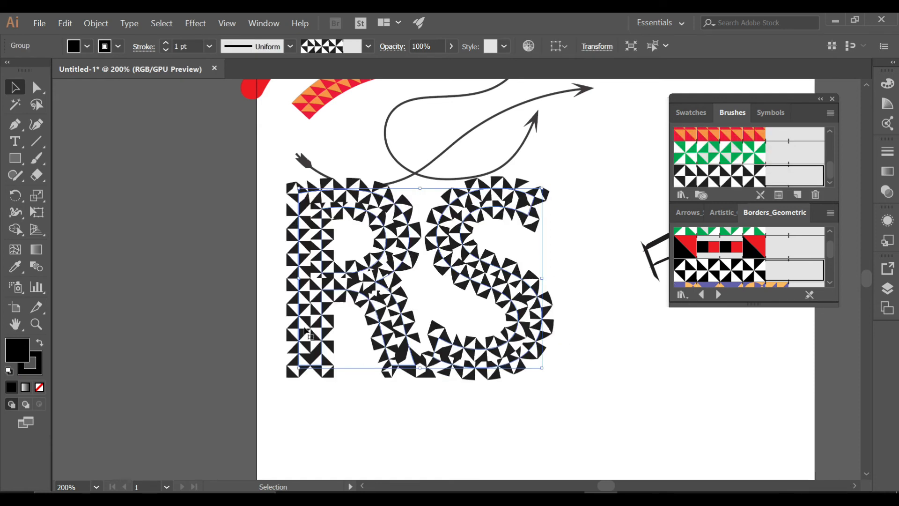
left_click(738, 157)
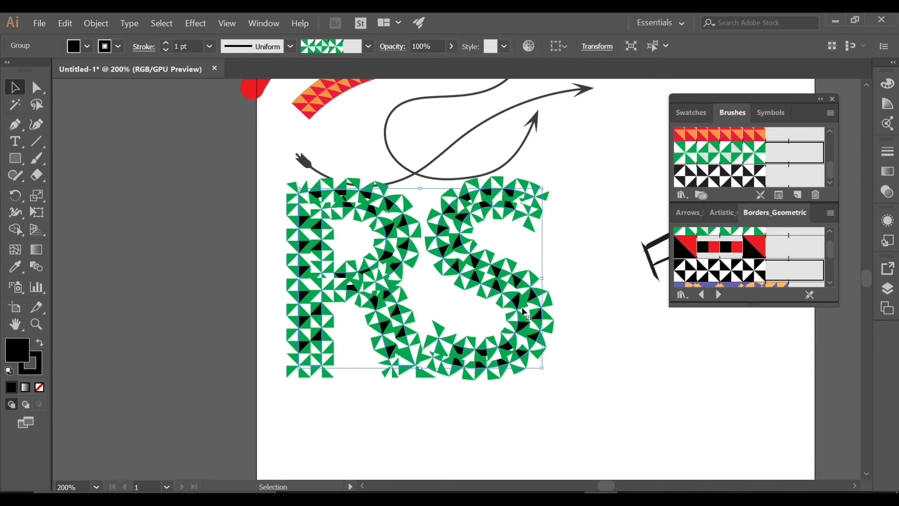
left_click_drag(518, 309, 378, 270)
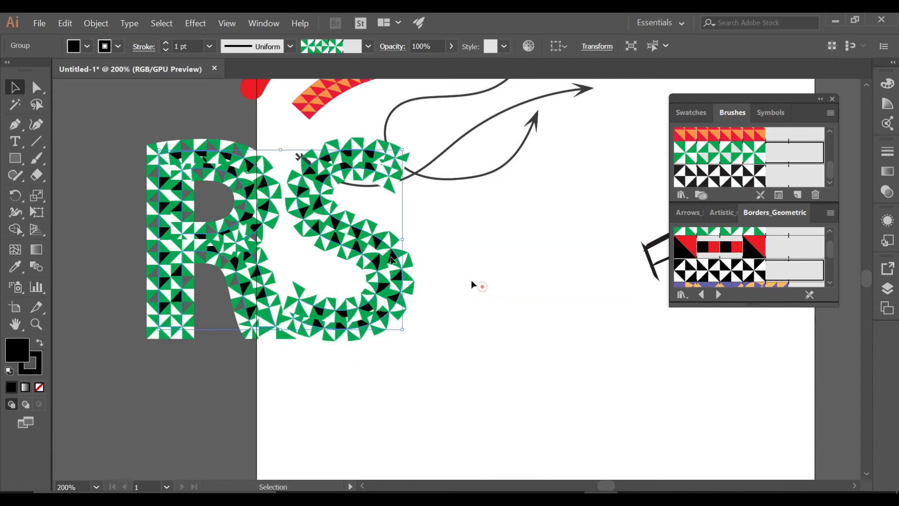
left_click(475, 285)
Add a second RS text beside the green letters, enlarge it to about 190 pt and move it up next to them
left_click(15, 141)
left_click(458, 284)
type("R")
left_click(15, 87)
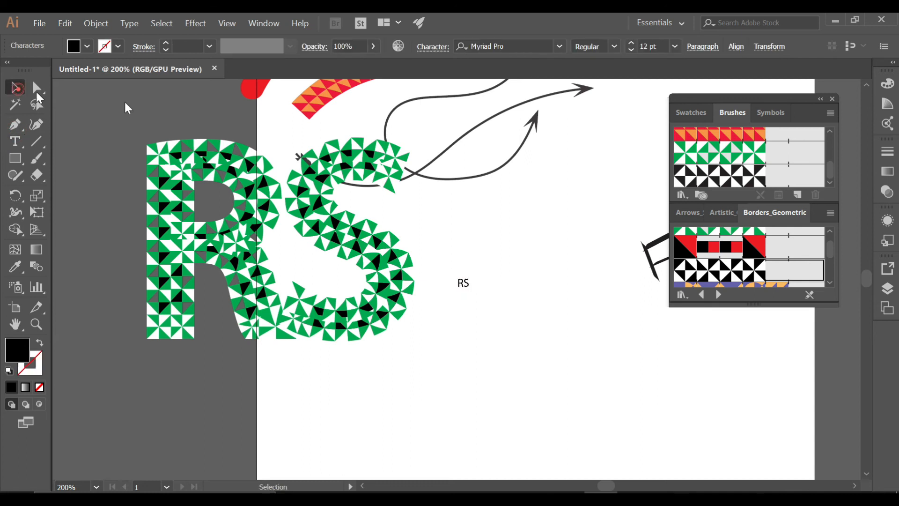
left_click_drag(471, 290, 678, 470)
left_click_drag(650, 401, 585, 264)
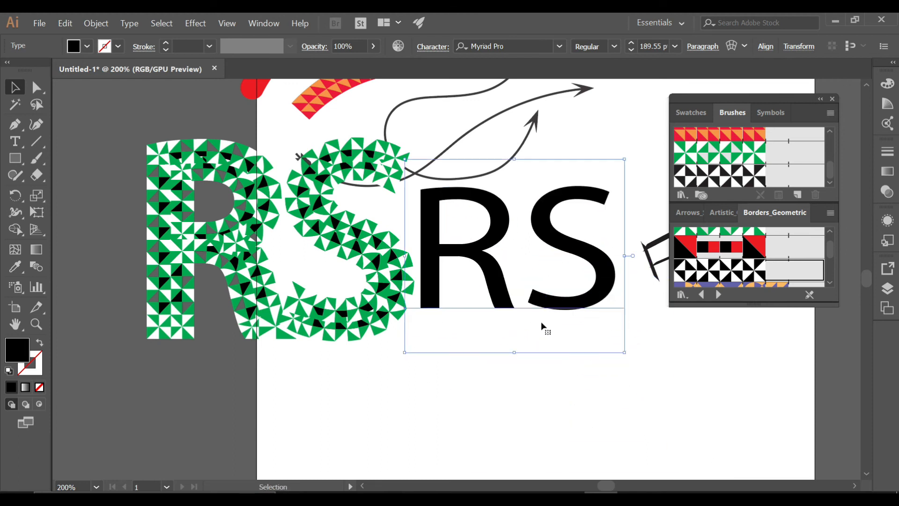
Convert the second RS text to outlines and apply the red-and-black checkered geometric border brush to it
right_click(568, 240)
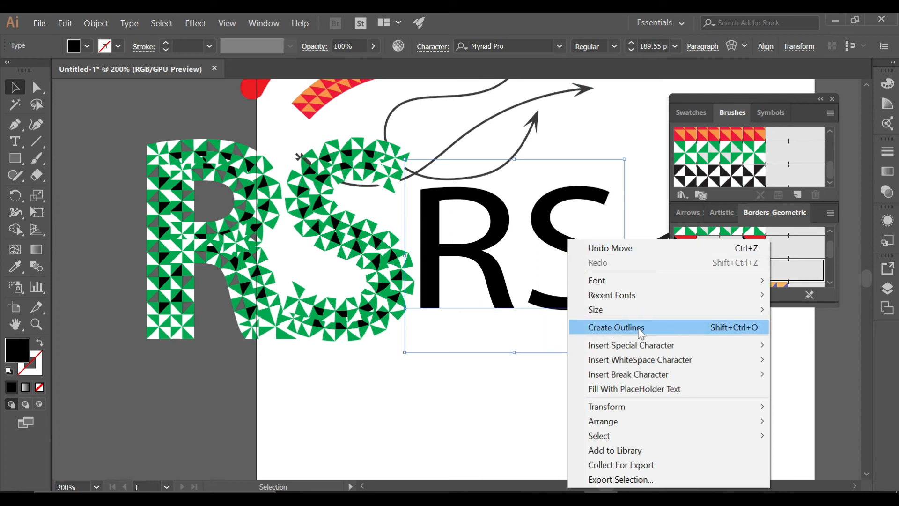
left_click(656, 327)
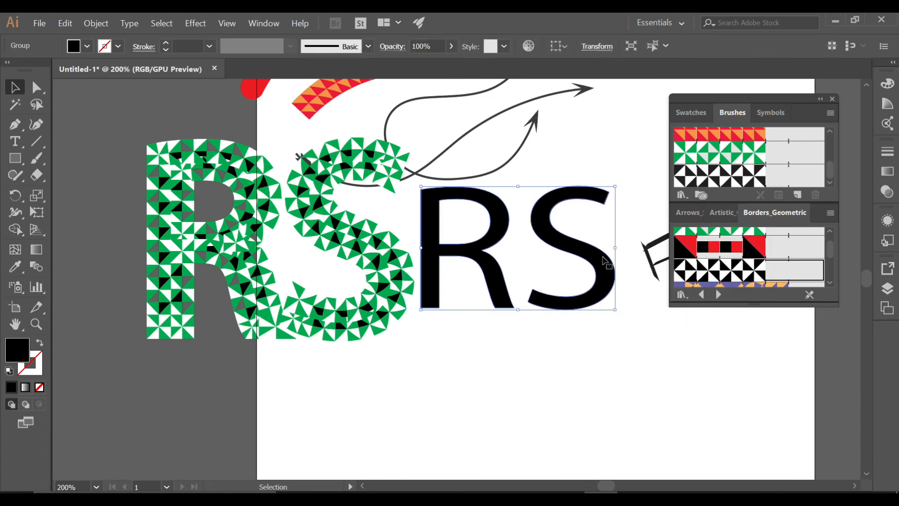
left_click(747, 261)
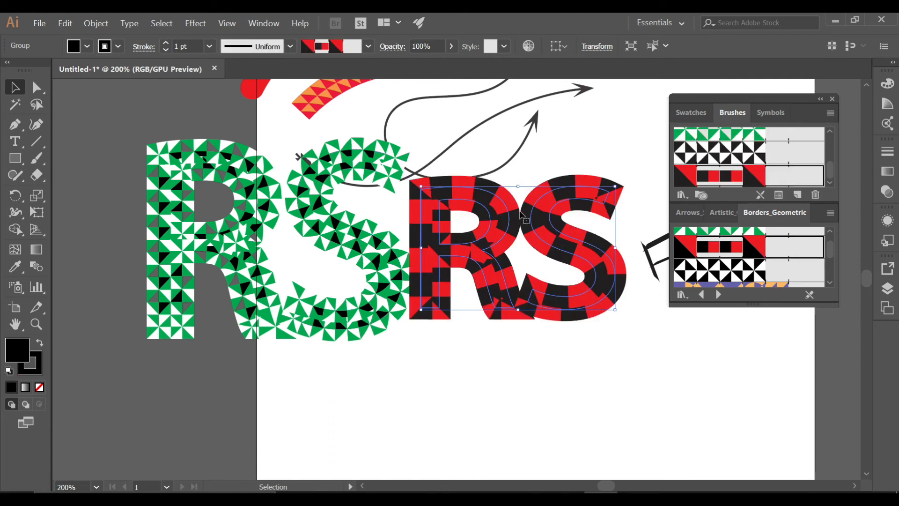
Reduce the stroke weight of the red-and-black bordered letters to 0.25 pt
left_click(165, 50)
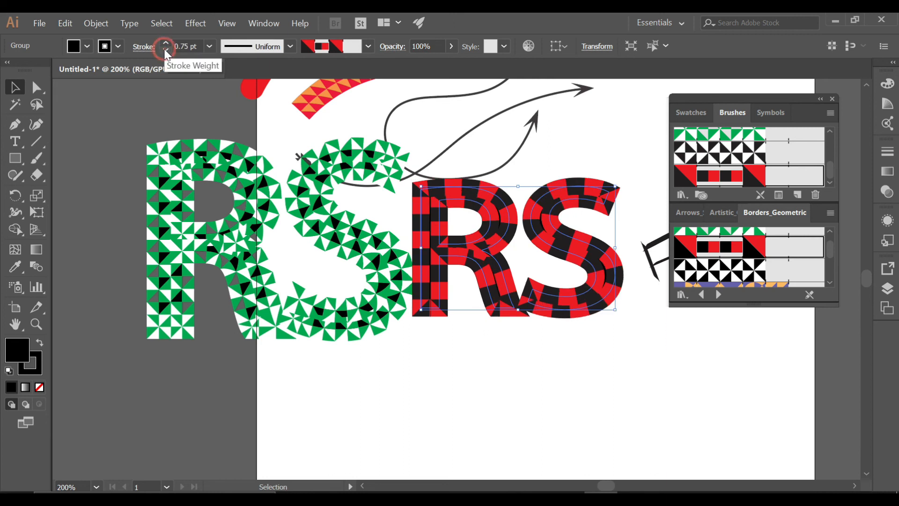
left_click(165, 50)
left_click(166, 50)
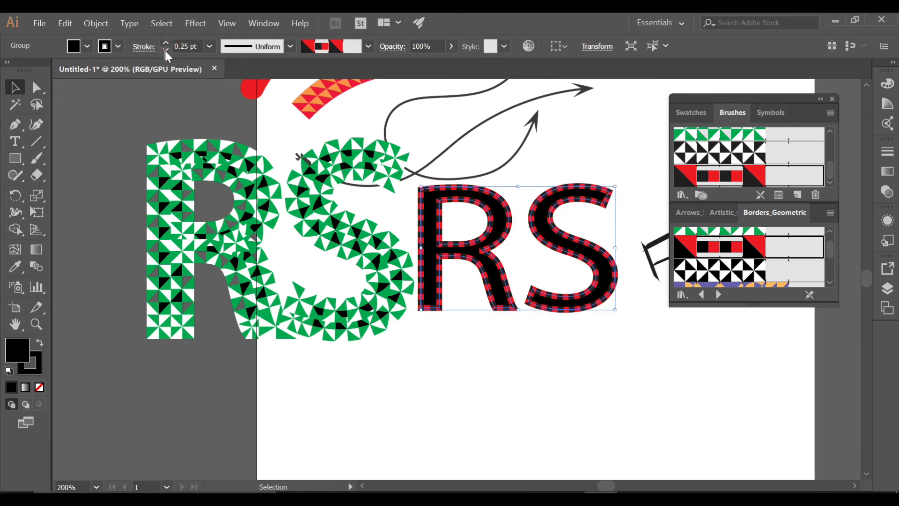
left_click(558, 377)
Try the pink-and-orange line brush and the purple multi-line brush from the Borders_Lines library on the second RS
left_click(548, 287)
left_click(718, 294)
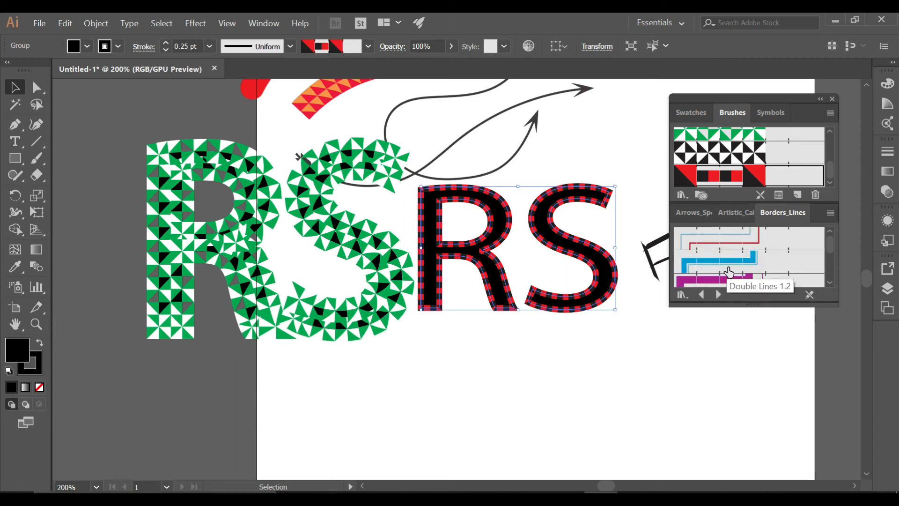
scroll(732, 271, "down", 2)
left_click(733, 251)
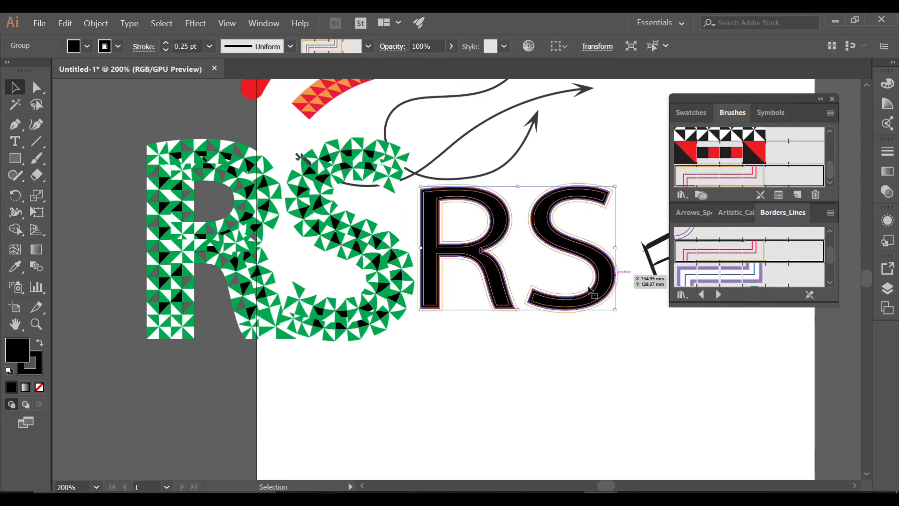
left_click(745, 280)
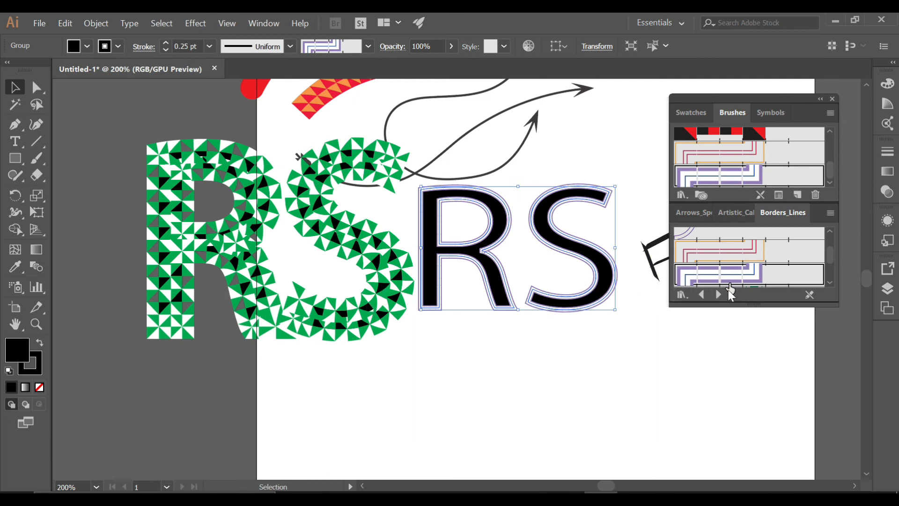
Apply the black airplane brush from the Borders_Novelty library to the second RS at 0.75 pt stroke weight and move the letters down
left_click(719, 295)
left_click(734, 242)
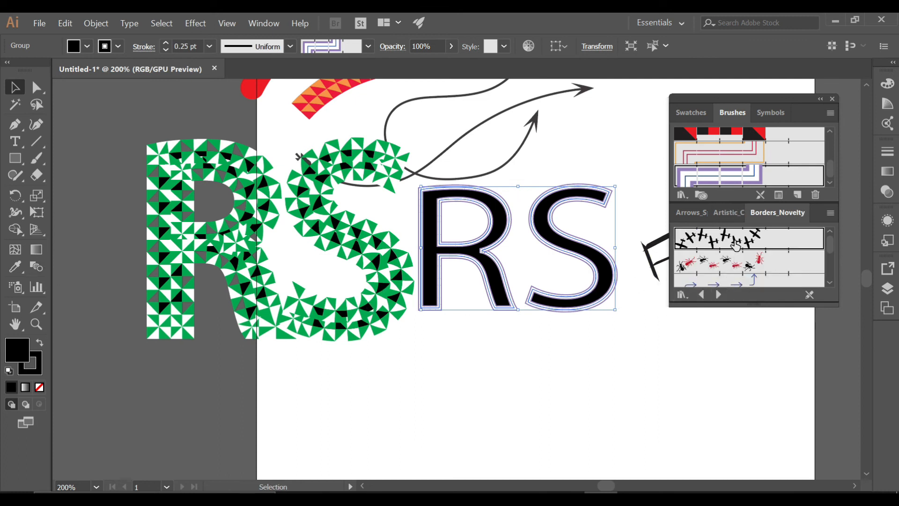
left_click(165, 42)
left_click(165, 42)
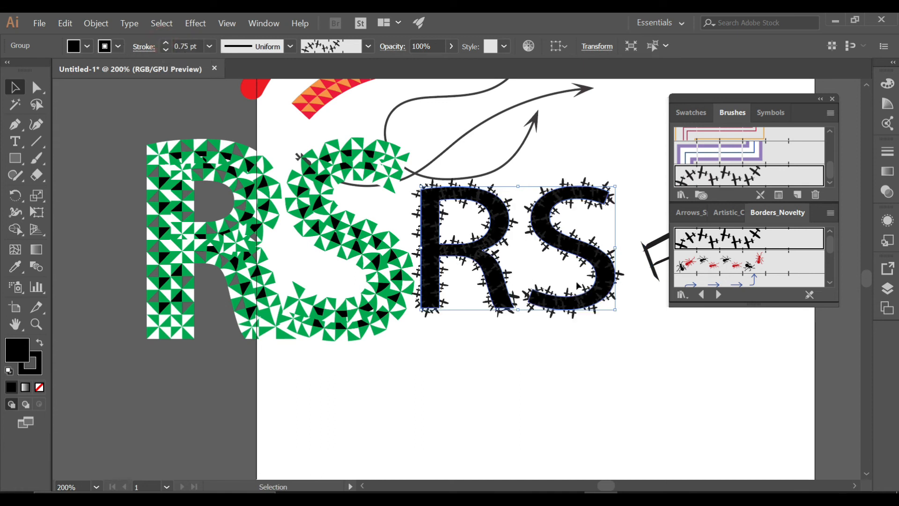
left_click_drag(593, 295, 607, 340)
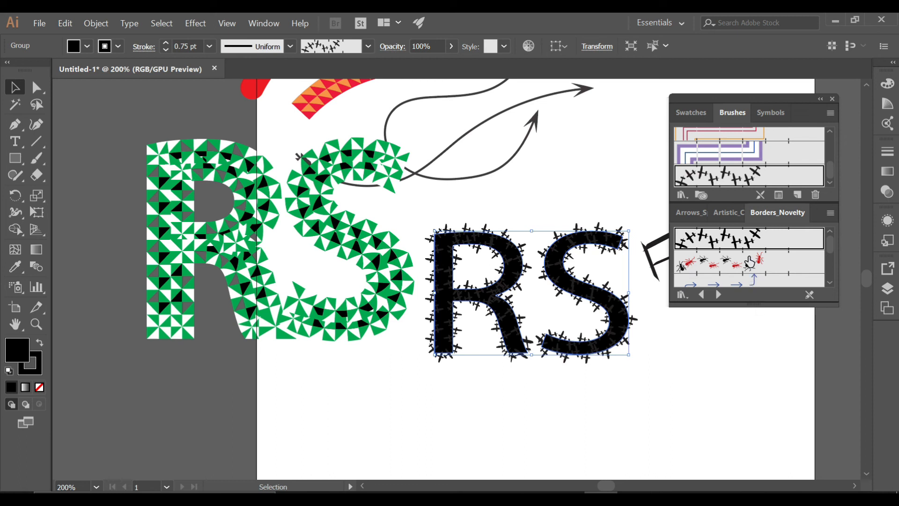
Apply the tan sun-cornered brush from the Borders_Primitive library to the second RS, and place it below and right of the green letters
scroll(748, 264, "down", 3)
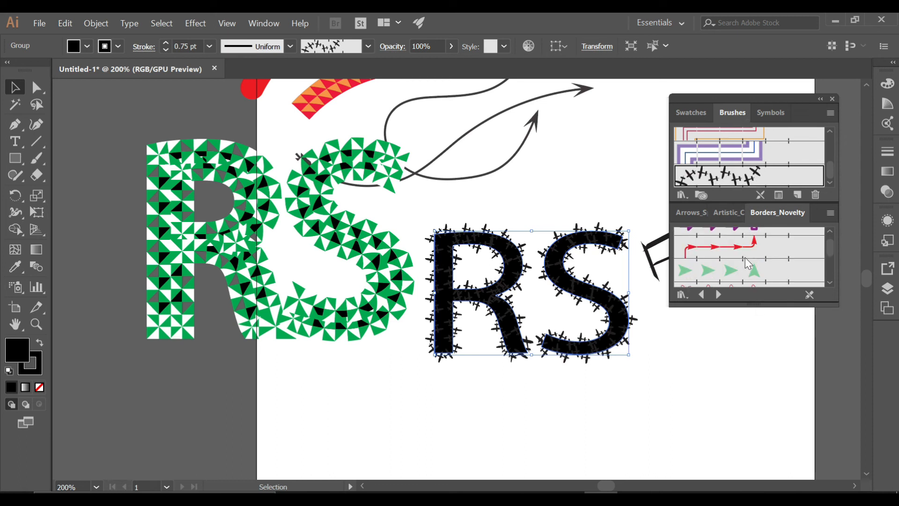
scroll(746, 263, "down", 2)
scroll(744, 258, "up", 2)
mouse_move(608, 298)
left_mouse_down()
mouse_move(355, 262)
mouse_move(316, 352)
left_mouse_up()
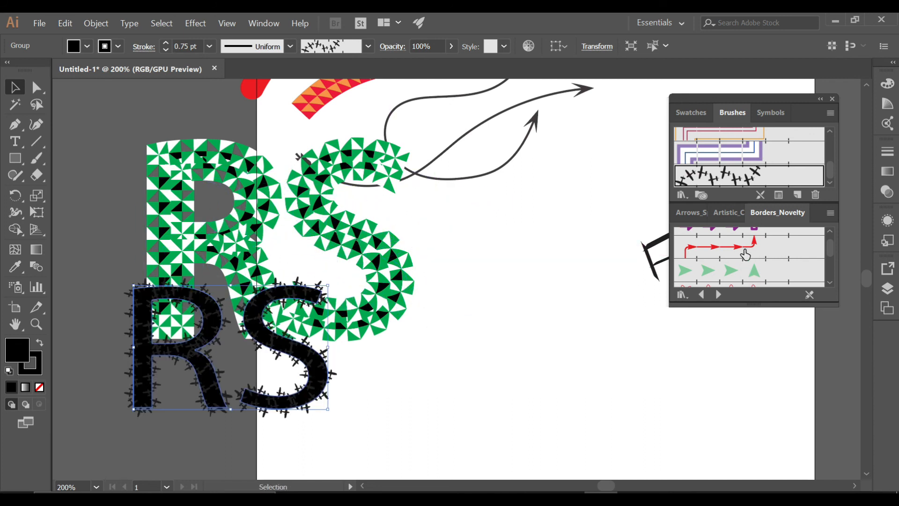
left_click(719, 294)
left_click(744, 262)
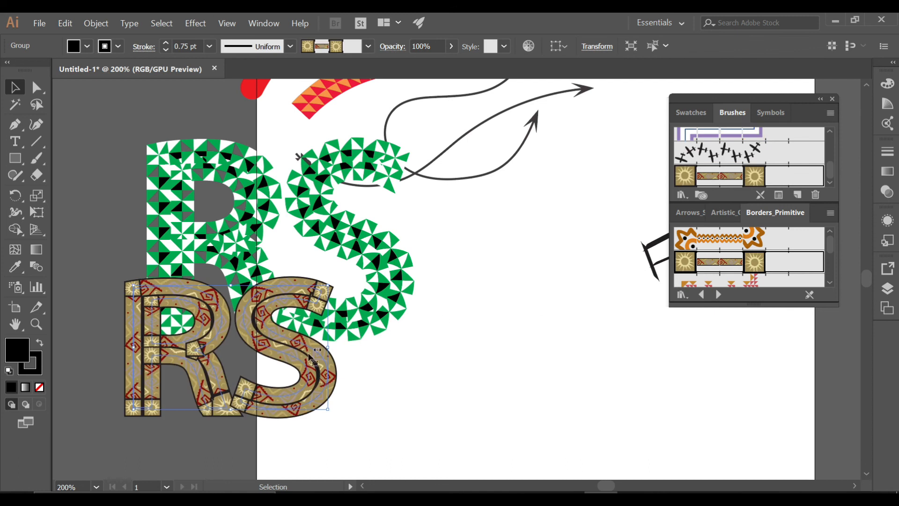
left_click_drag(309, 367, 590, 369)
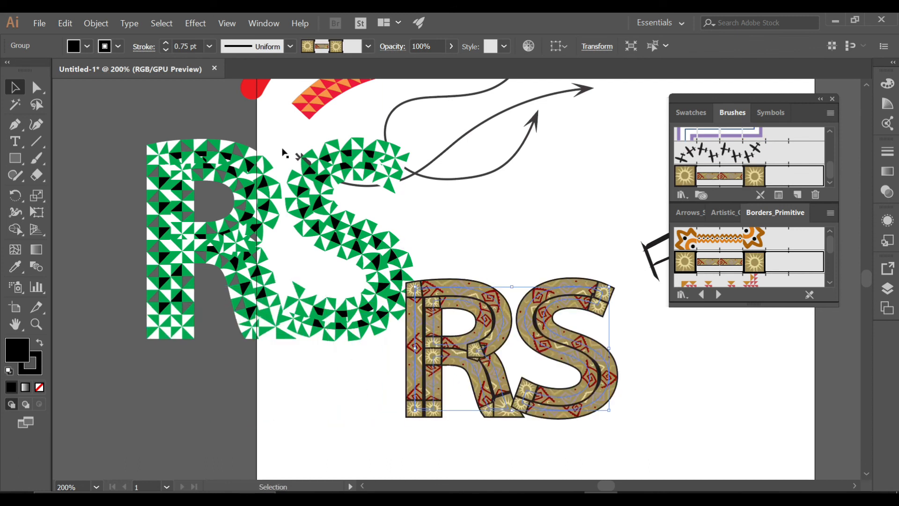
Set the stroke weight of the tan-bordered letters to 0.25 pt and move them down and to the right
left_click(167, 48)
left_click(166, 49)
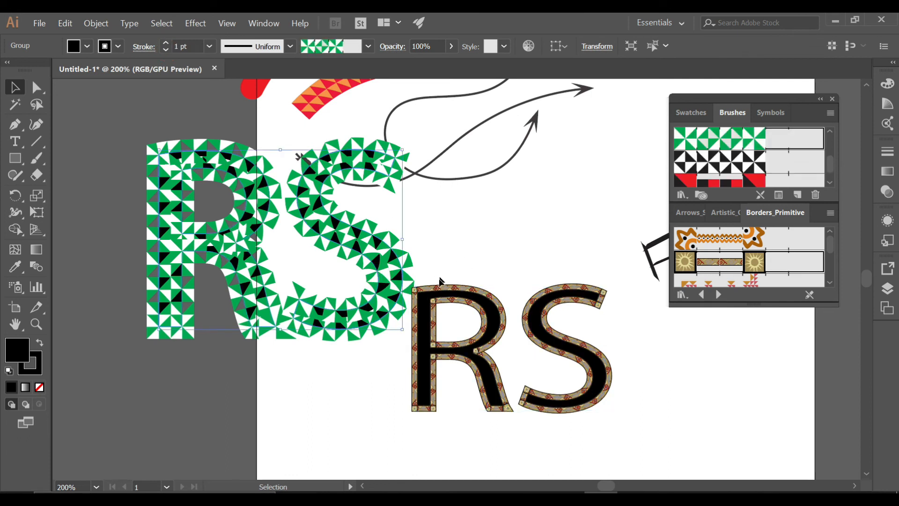
left_click_drag(451, 291, 506, 344)
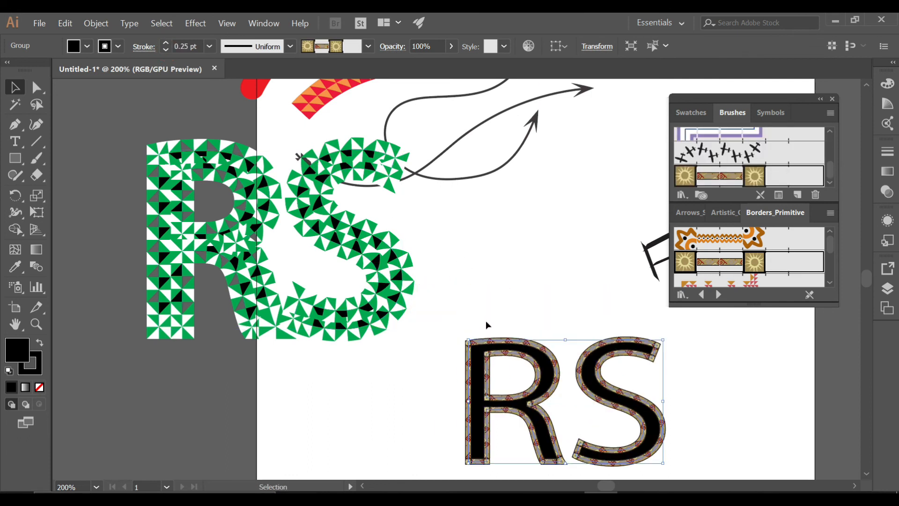
Delete the tan-bordered RS and enlarge the green-bordered RS on the artboard with a 0.5 pt stroke weight
key("Delete")
mouse_move(399, 272)
left_mouse_down()
mouse_move(501, 312)
mouse_move(544, 315)
left_mouse_up()
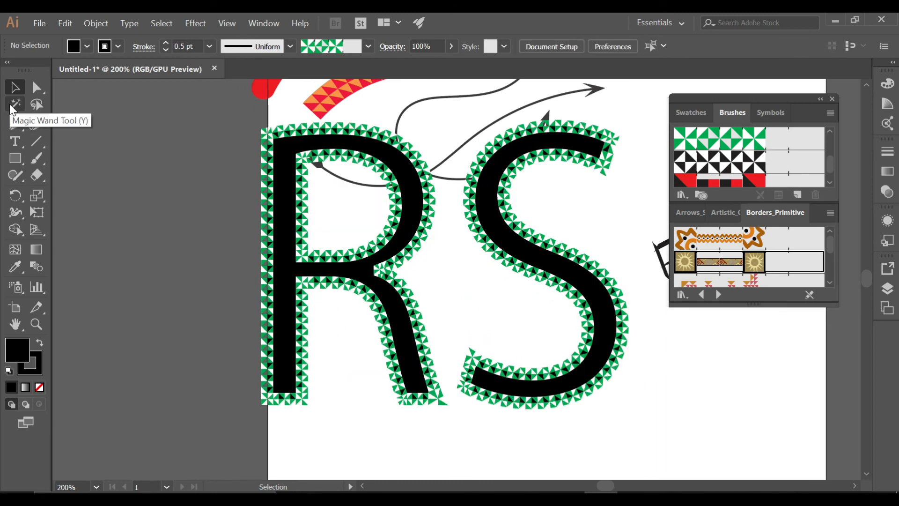
Select the green-bordered RS with the Magic Wand and expand its appearance
left_click(11, 106)
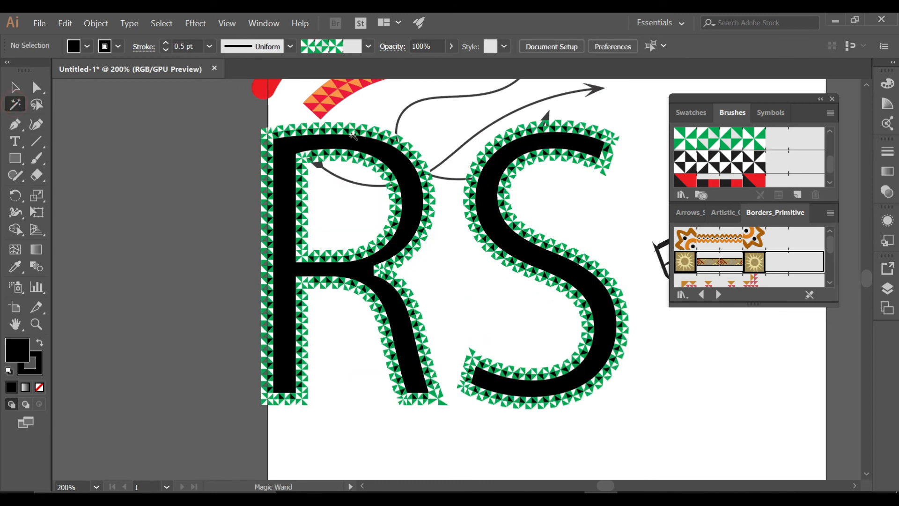
left_click(375, 129)
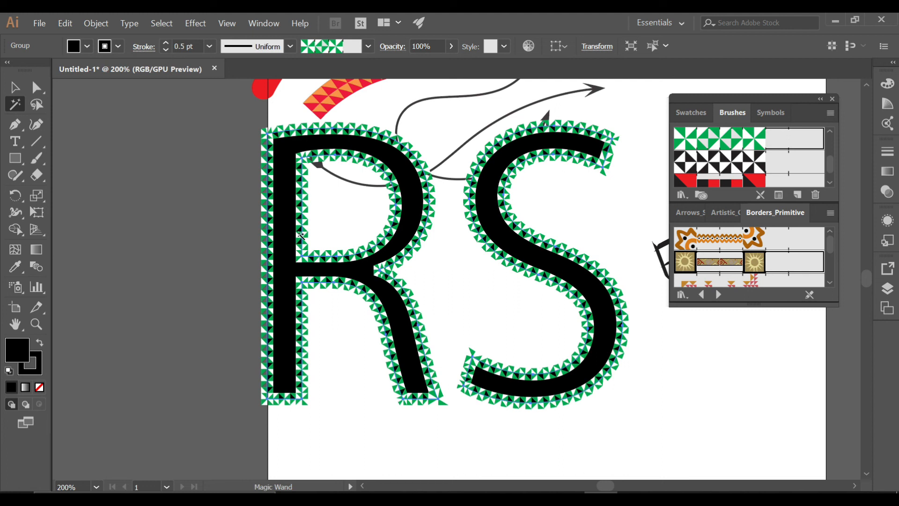
key("ctrl")
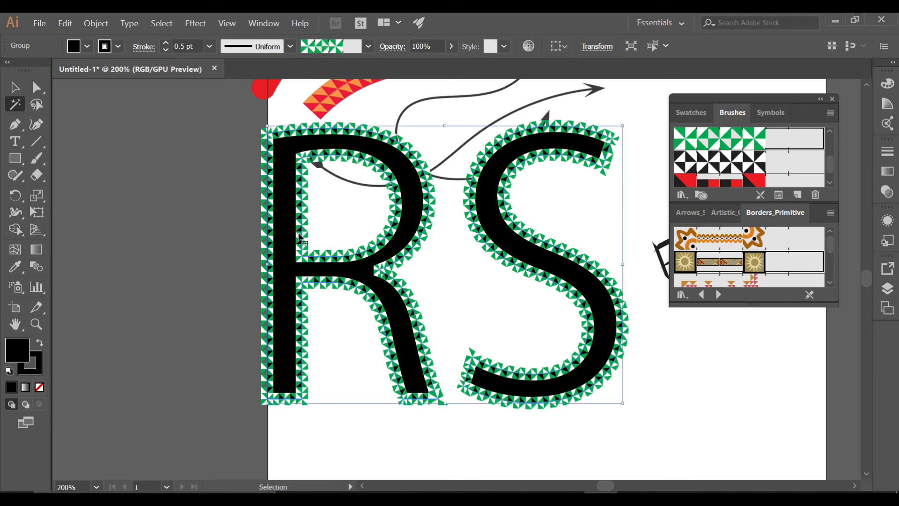
key("ctrl+plus")
scroll(330, 223, "up", 3)
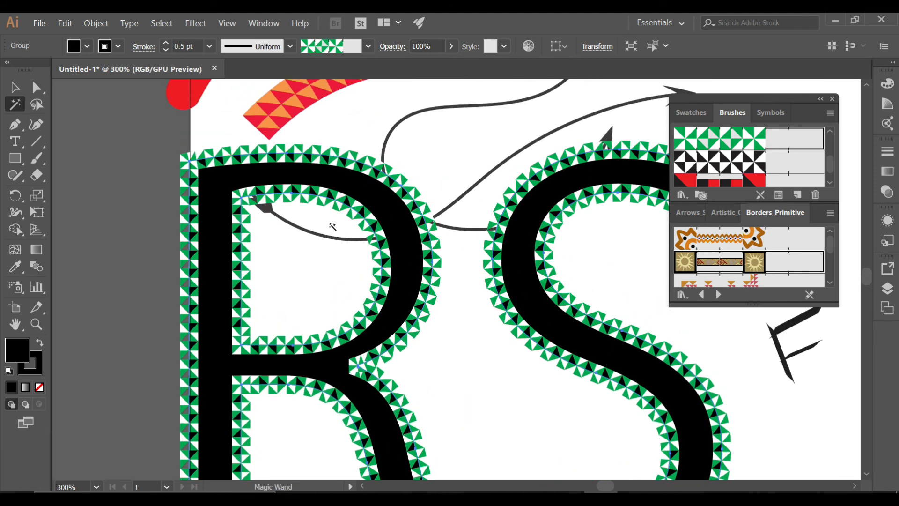
left_click(14, 87)
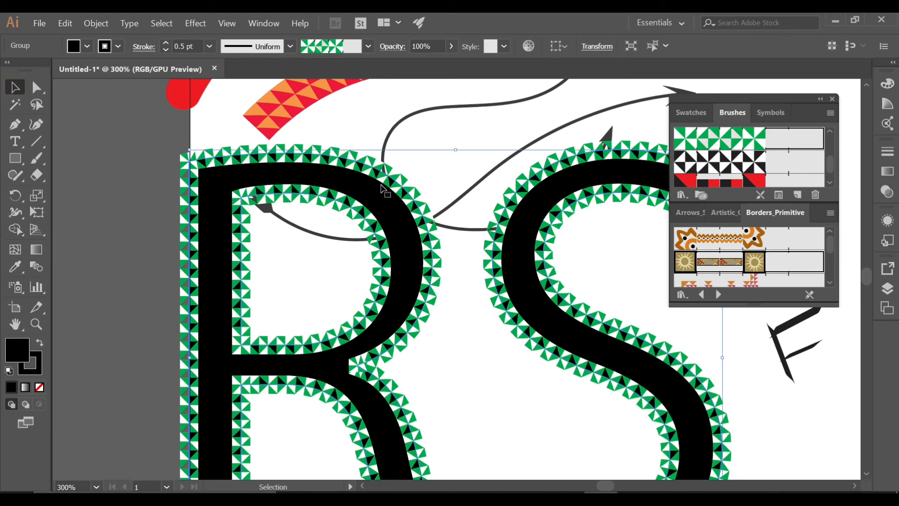
left_click(104, 25)
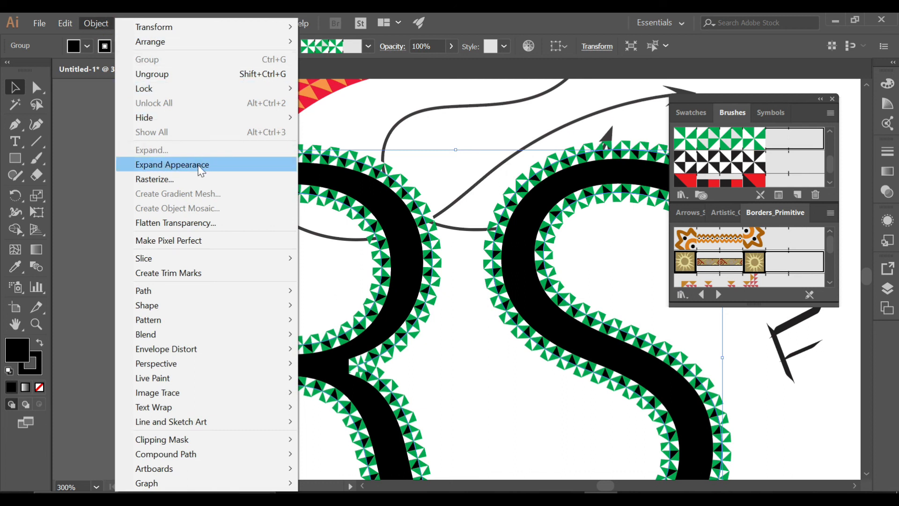
left_click(207, 166)
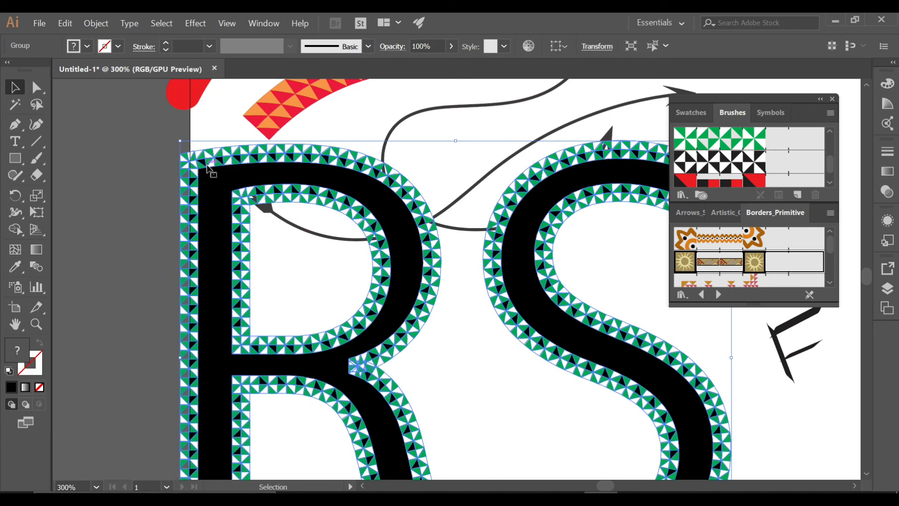
Clear the selection and select all the green triangles of the expanded border with the Magic Wand
left_click(144, 188)
left_click(136, 169)
left_click(15, 104)
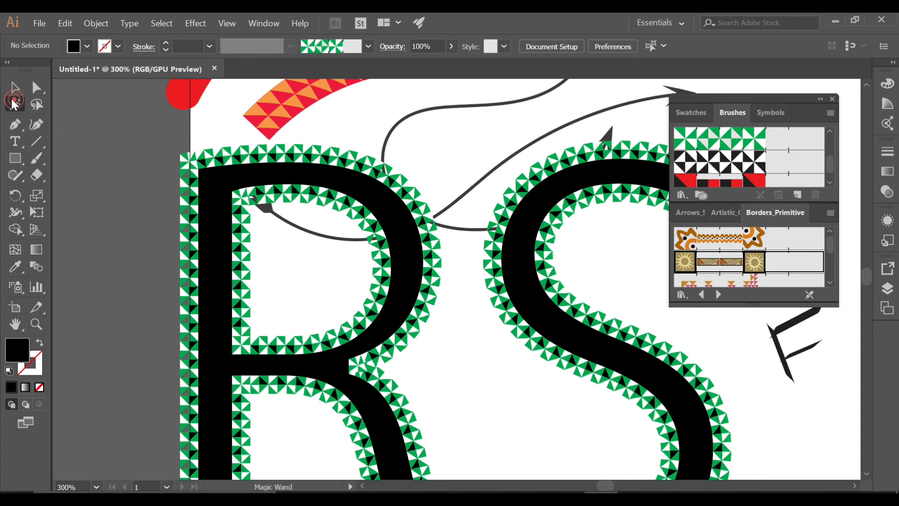
left_click(282, 146)
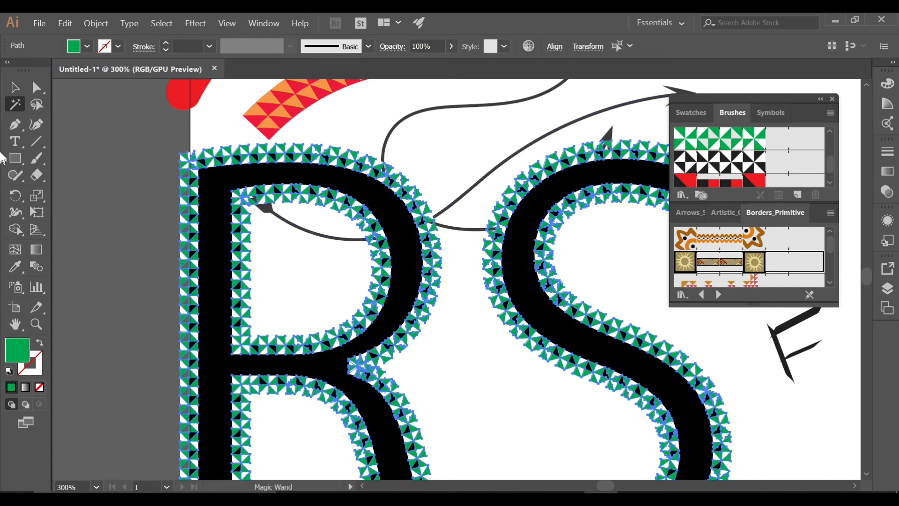
Change the fill of the selected green border triangles to red
left_click(87, 46)
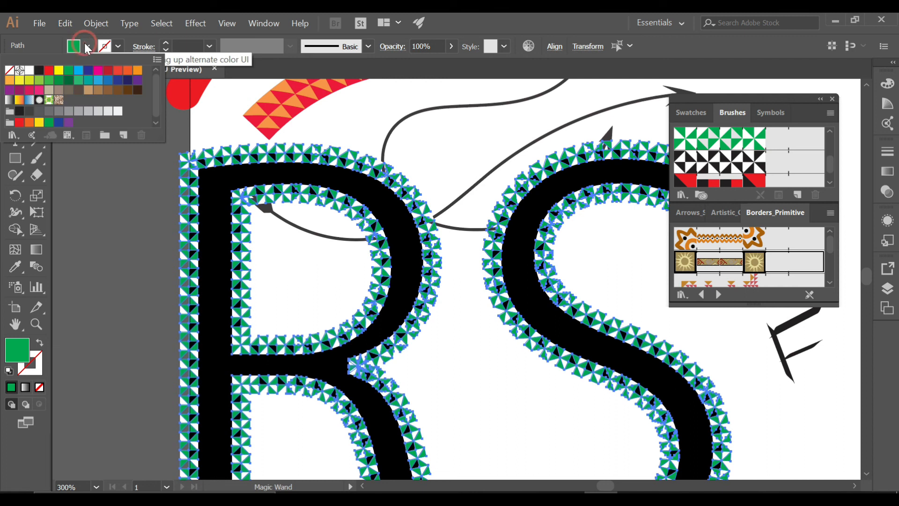
left_click(49, 71)
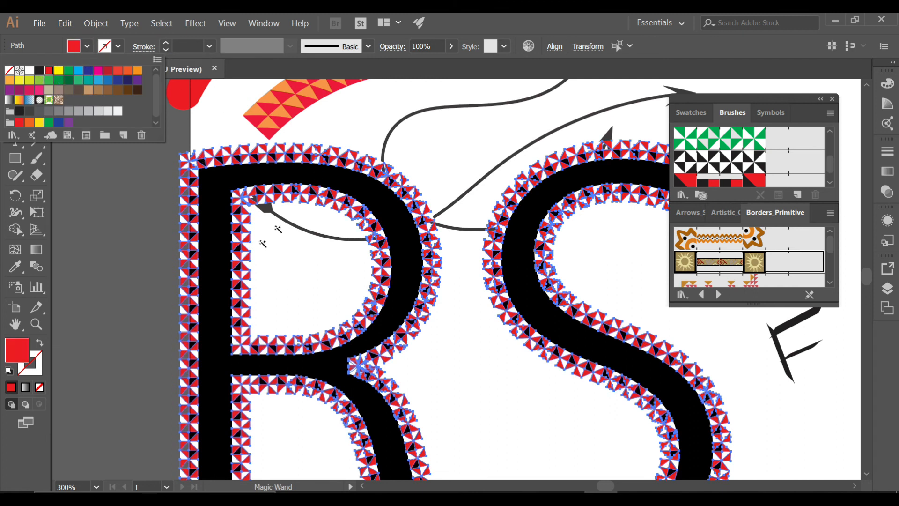
Select the black letter shapes of RS with the Magic Wand and fill them with green
key("ctrl+equal")
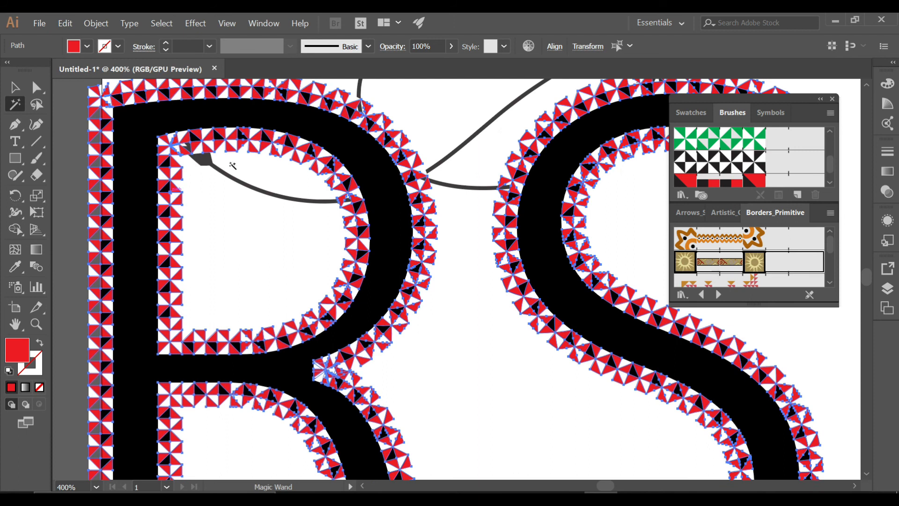
left_click(136, 129)
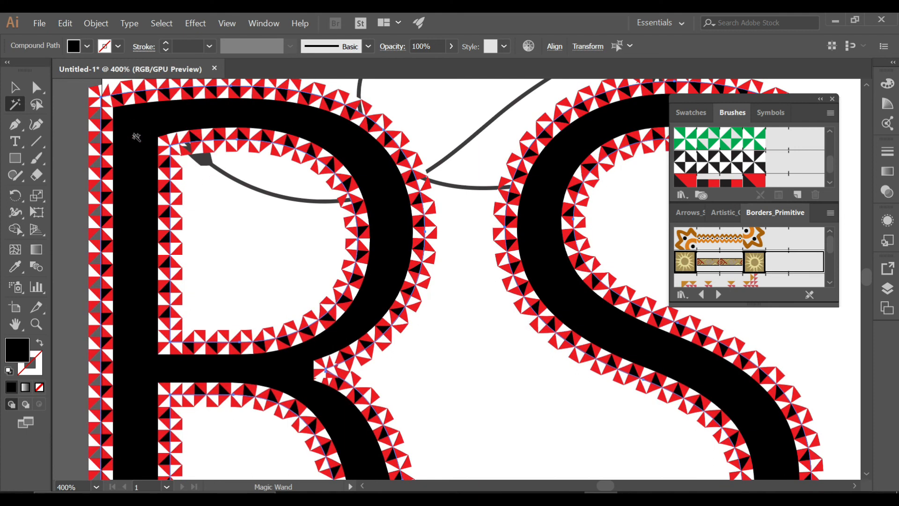
left_click(87, 46)
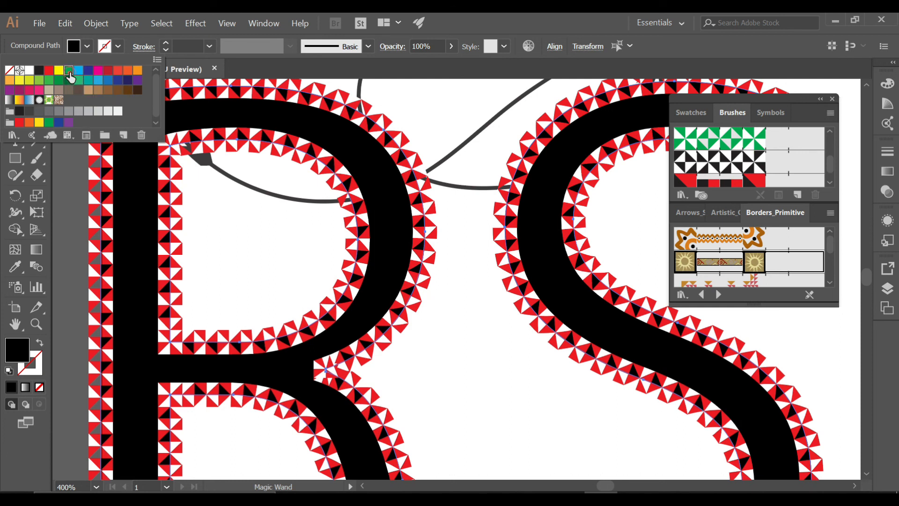
left_click(68, 71)
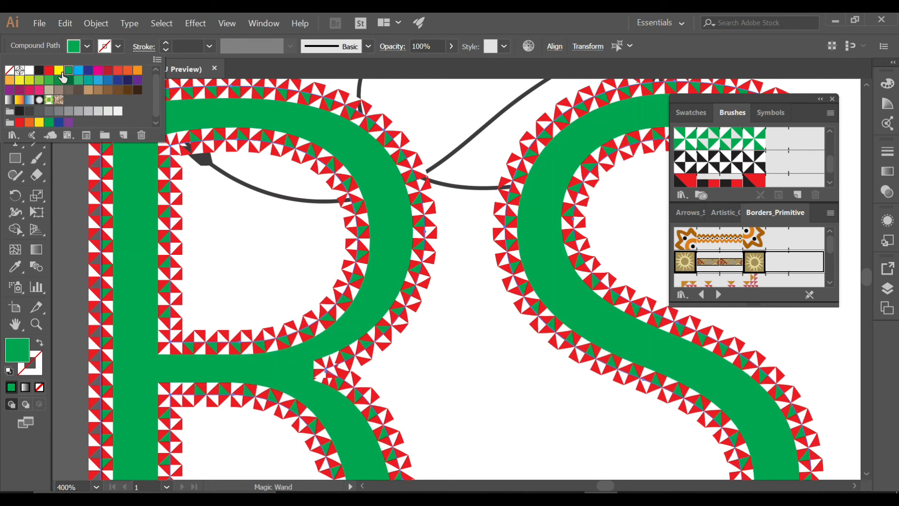
left_click(37, 32)
Examine the recoloured RS border and letter fills up close and as a whole, and switch to the Selection tool
scroll(201, 195, "up", 2)
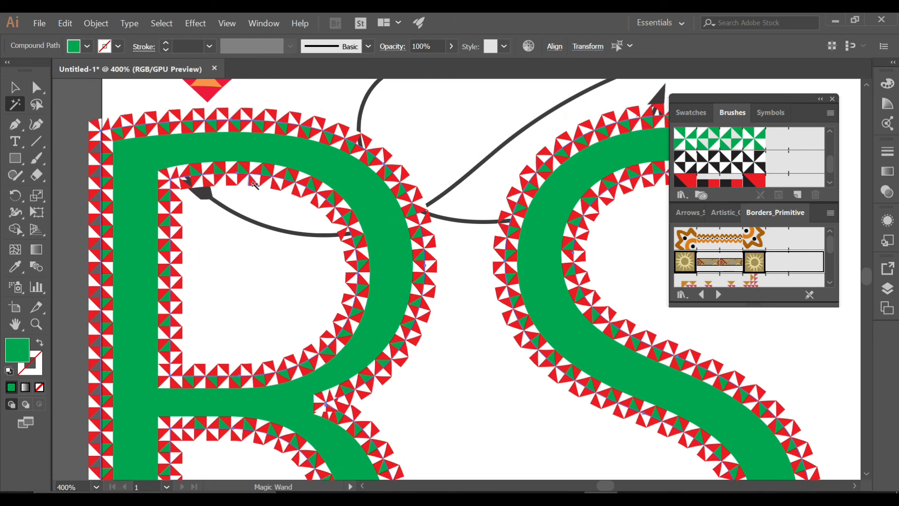
key("ctrl+plus")
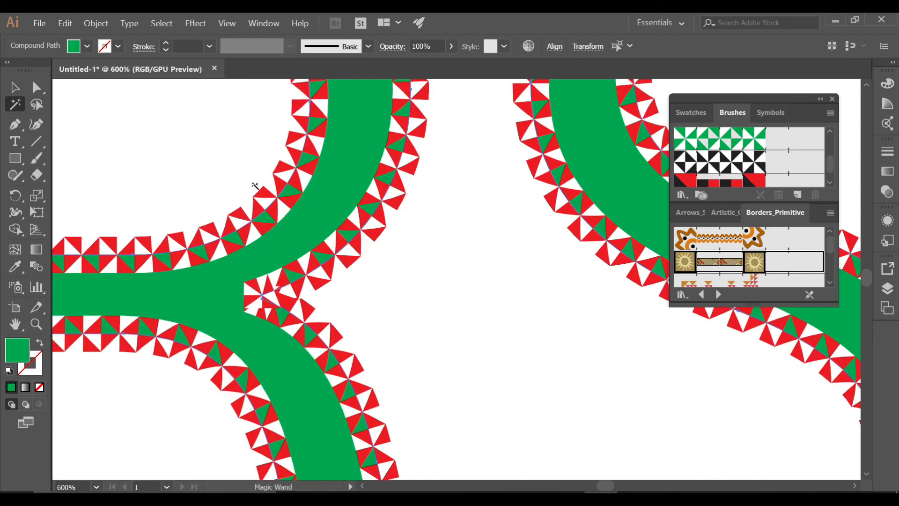
key("ctrl+minus")
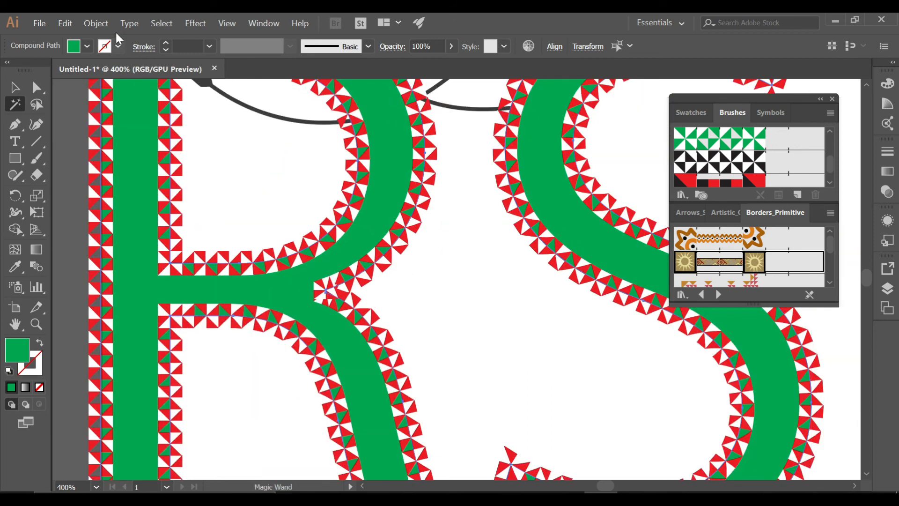
left_click(96, 24)
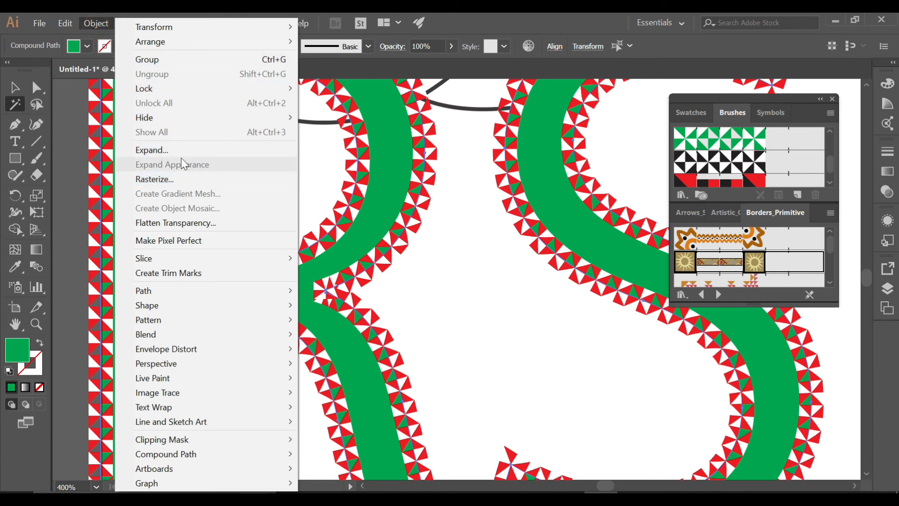
left_click(385, 179)
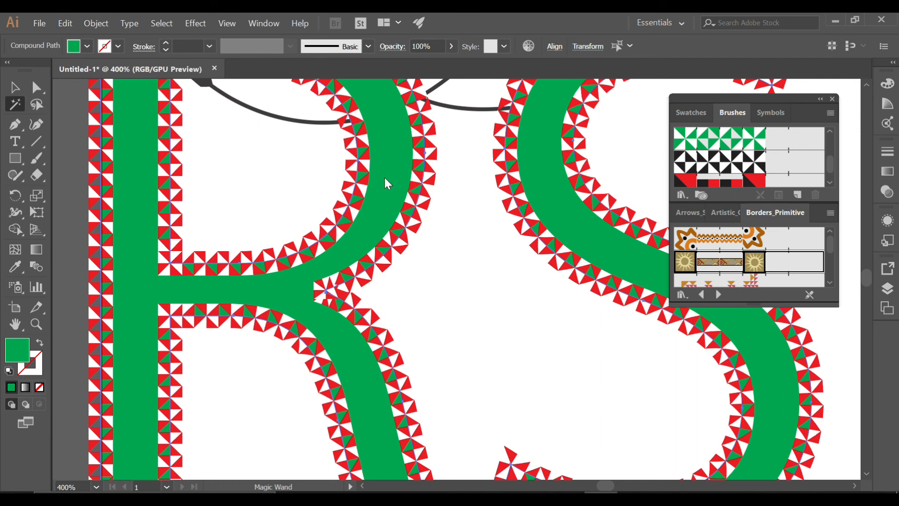
key("ctrl+minus")
key("ctrl+minus")
key("ctrl+minus")
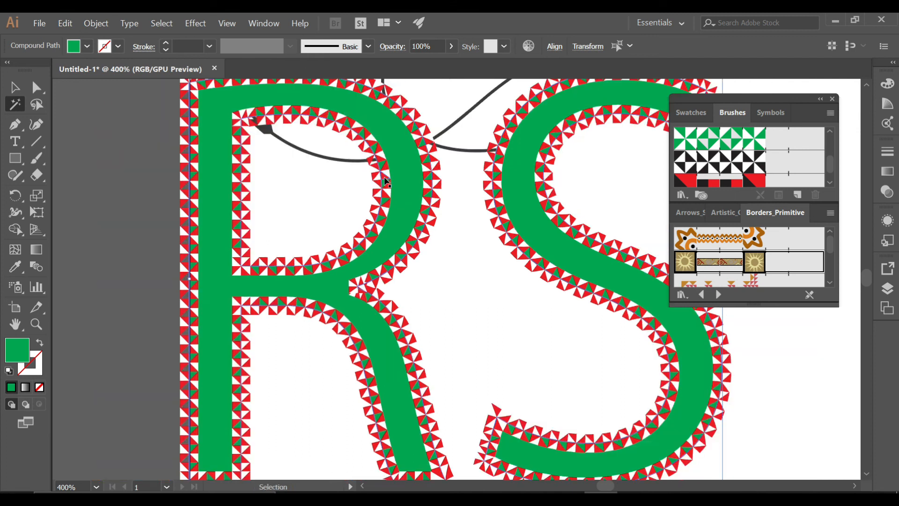
left_click(14, 89)
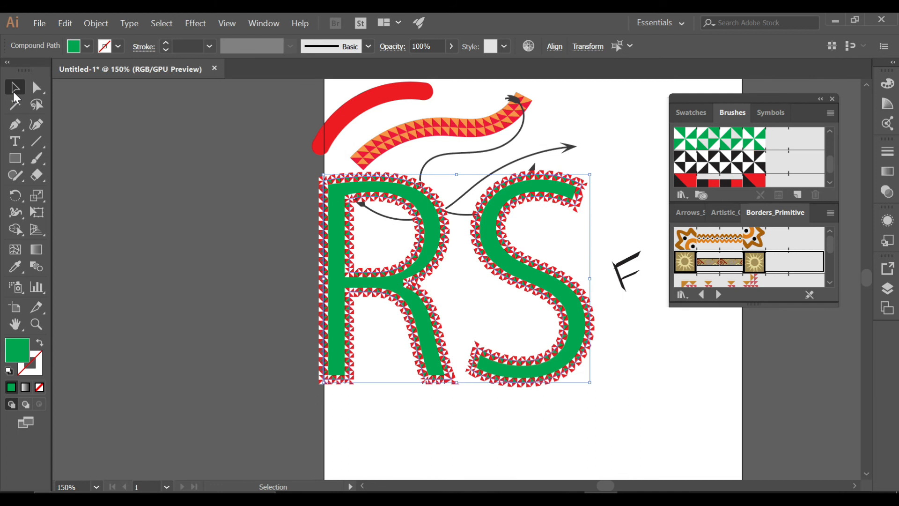